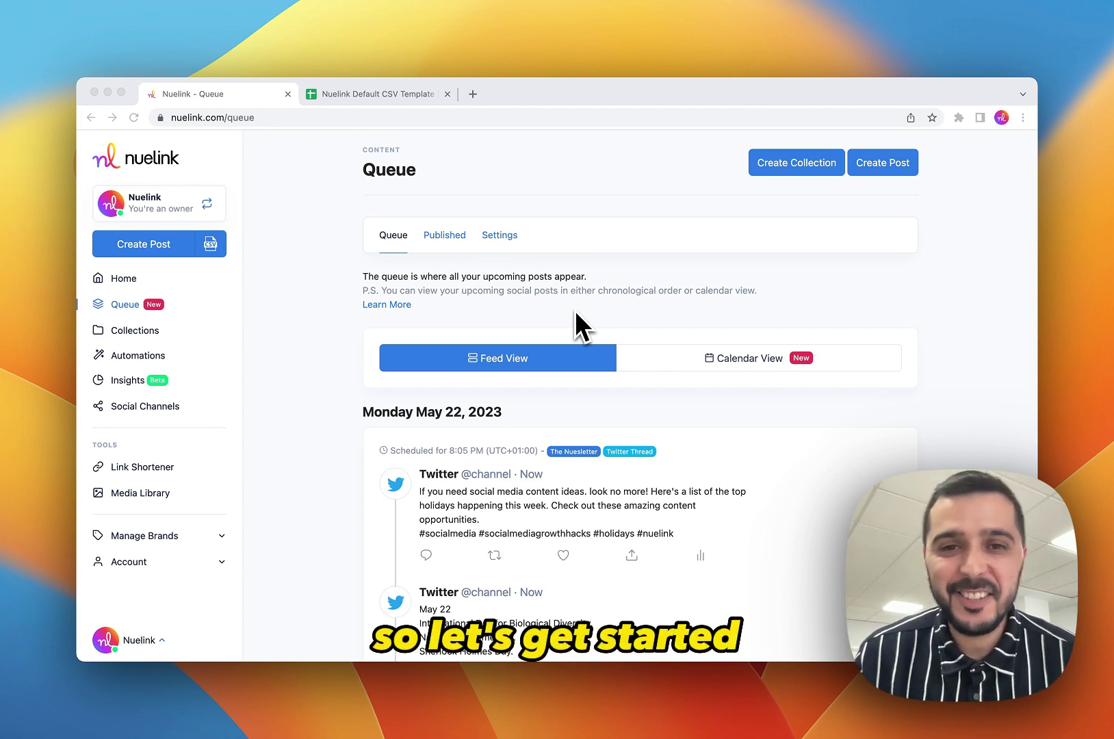
Step: Switch to the Nuelink Default CSV Template spreadsheet and open the OneDrive folder link given as media for the carousel post
click(381, 94)
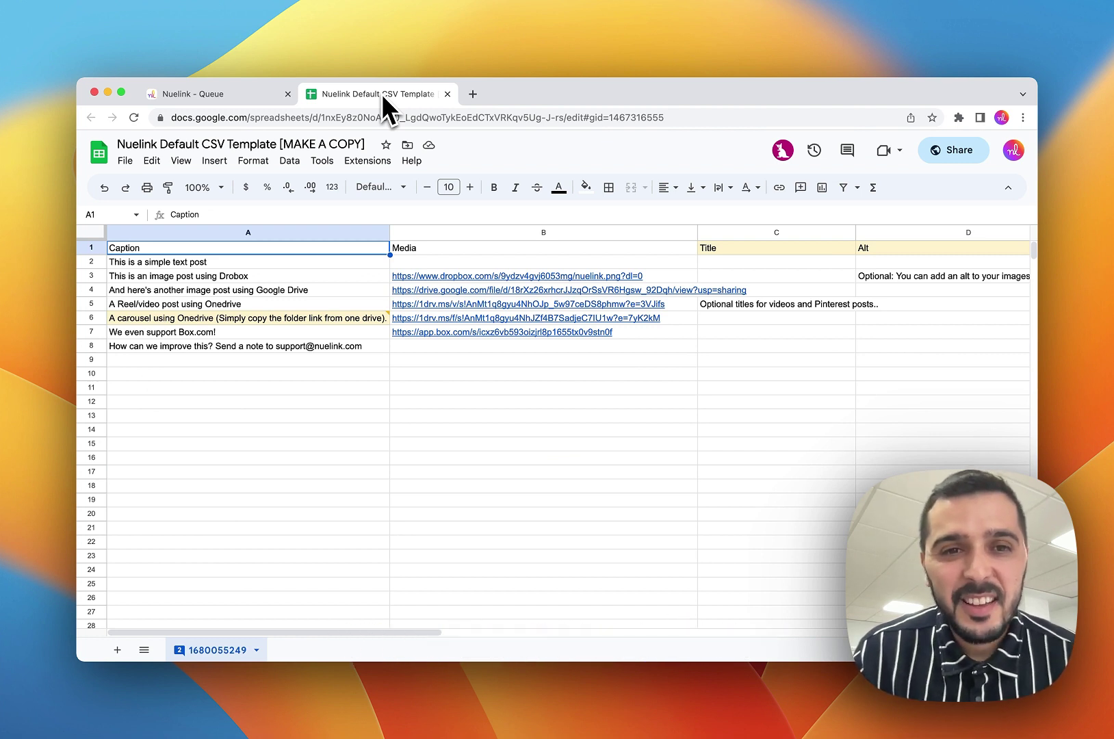
mouse_move(305, 312)
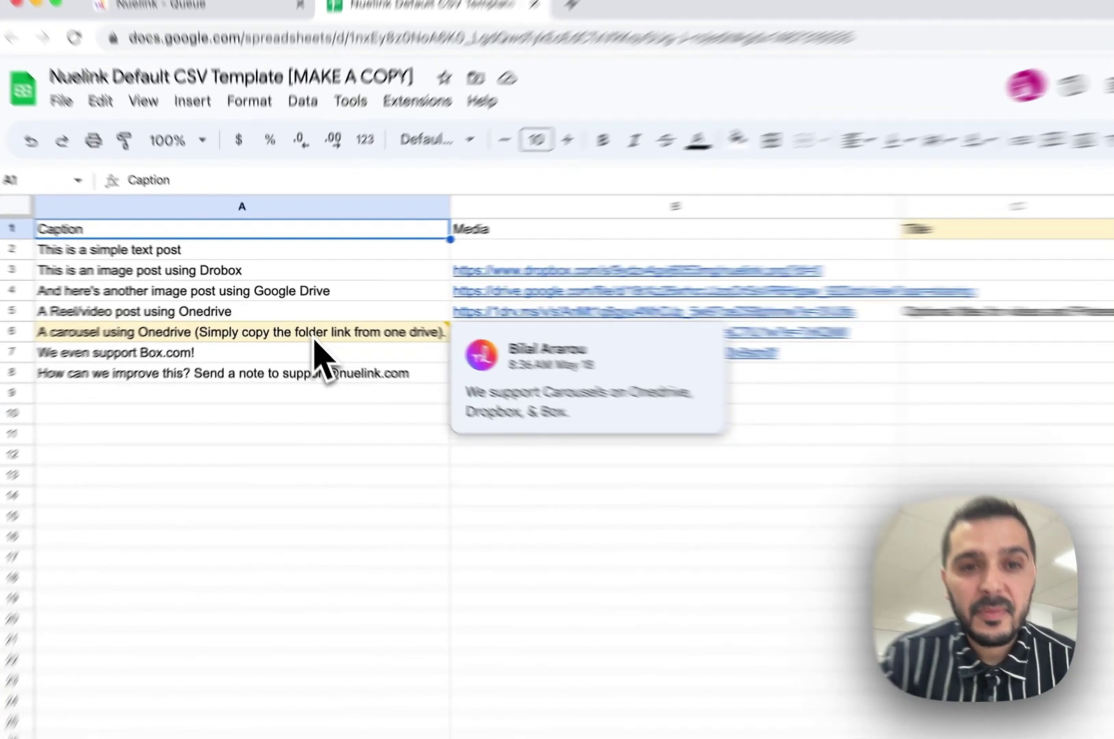
click(297, 321)
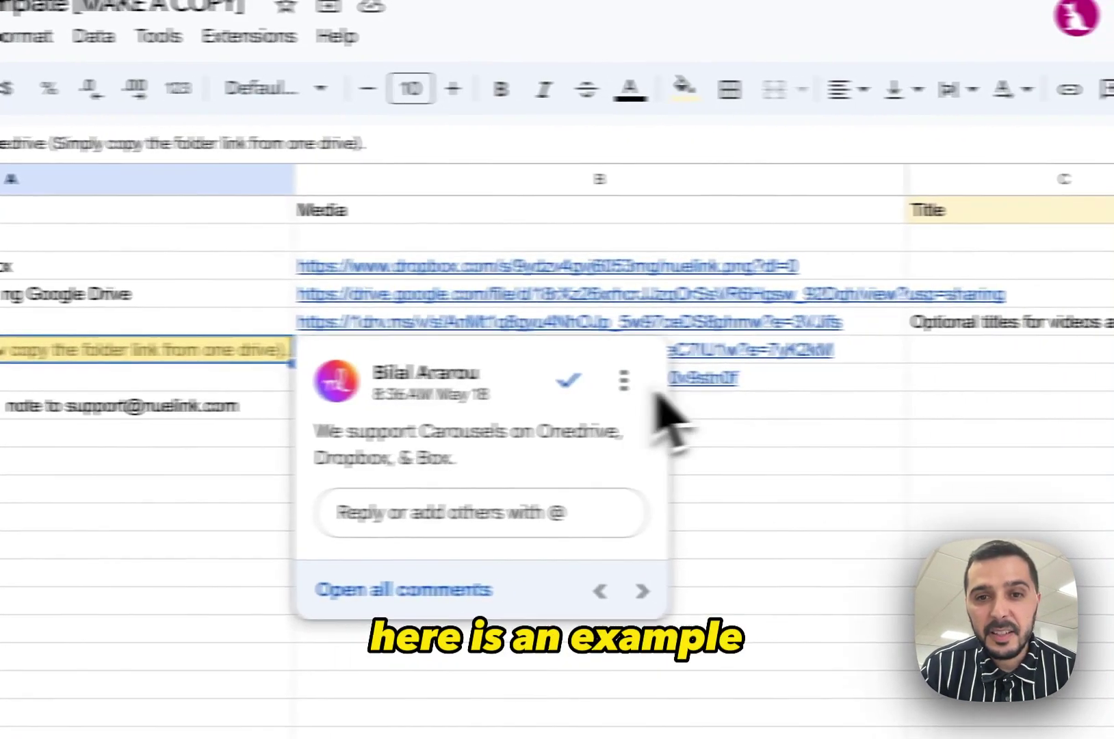
click(624, 322)
click(455, 393)
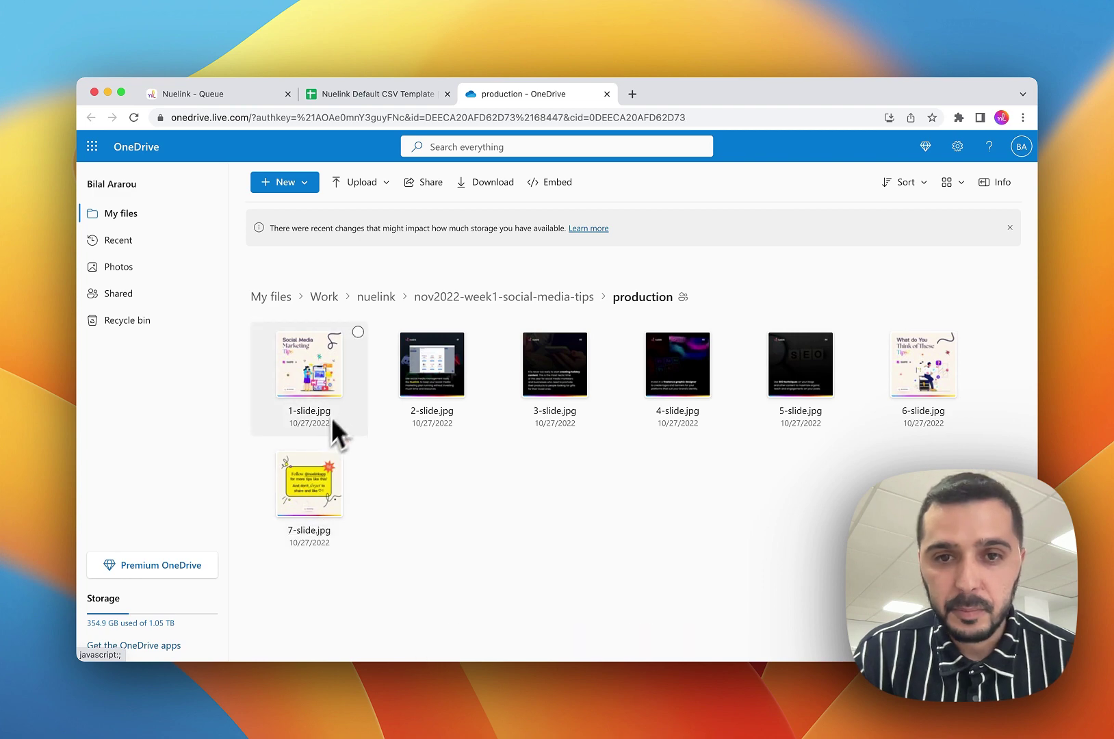
Step: Go up to the nov2022-week1-social-media-tips folder and copy a sharing link for its production subfolder
click(582, 302)
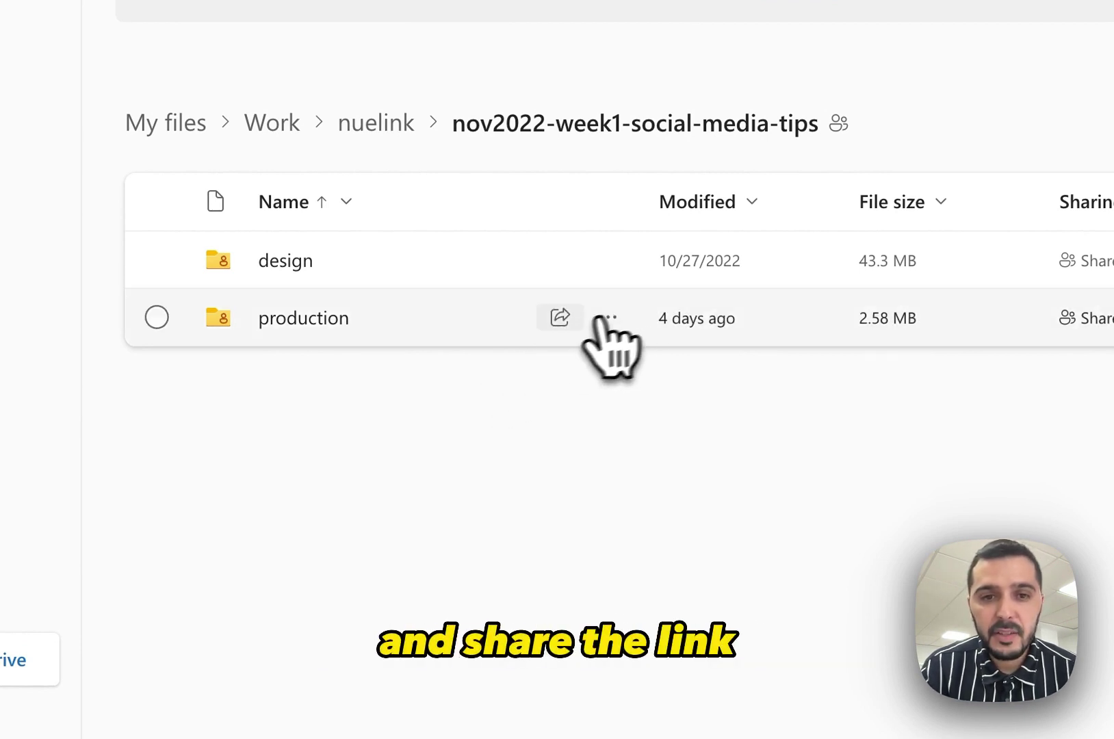
click(560, 317)
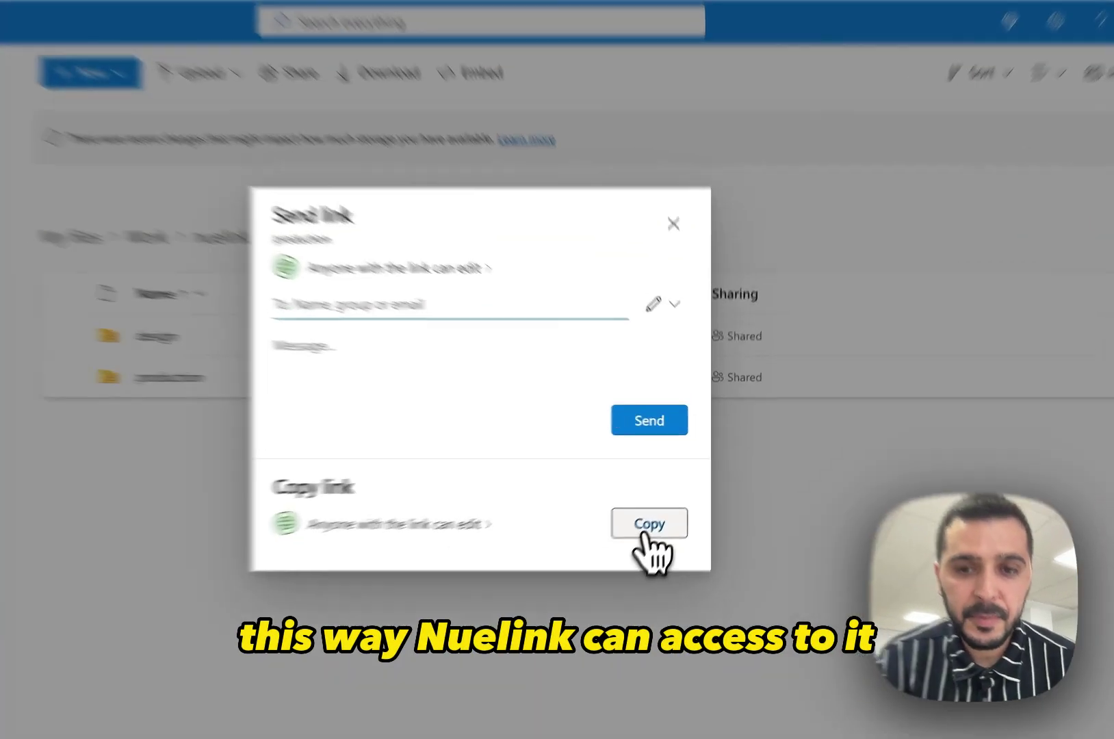
click(715, 482)
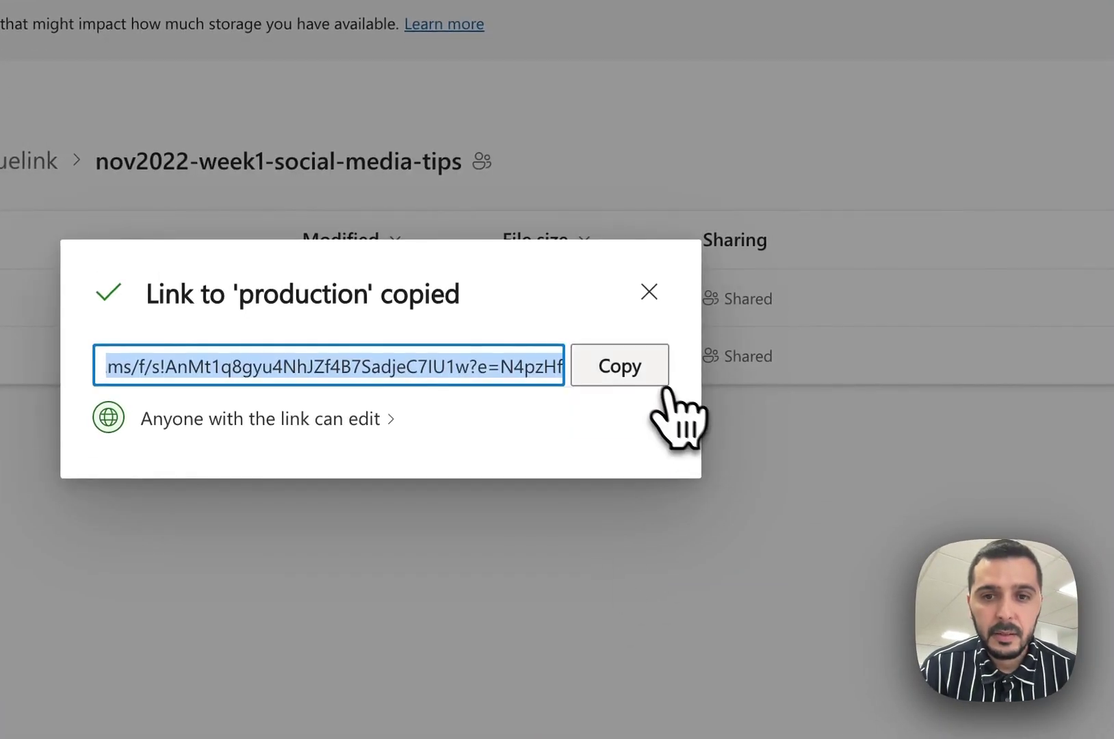
click(654, 378)
click(649, 291)
Step: Return to the CSV template and examine the example rows for Dropbox, Google Drive, OneDrive and Box media links
click(400, 103)
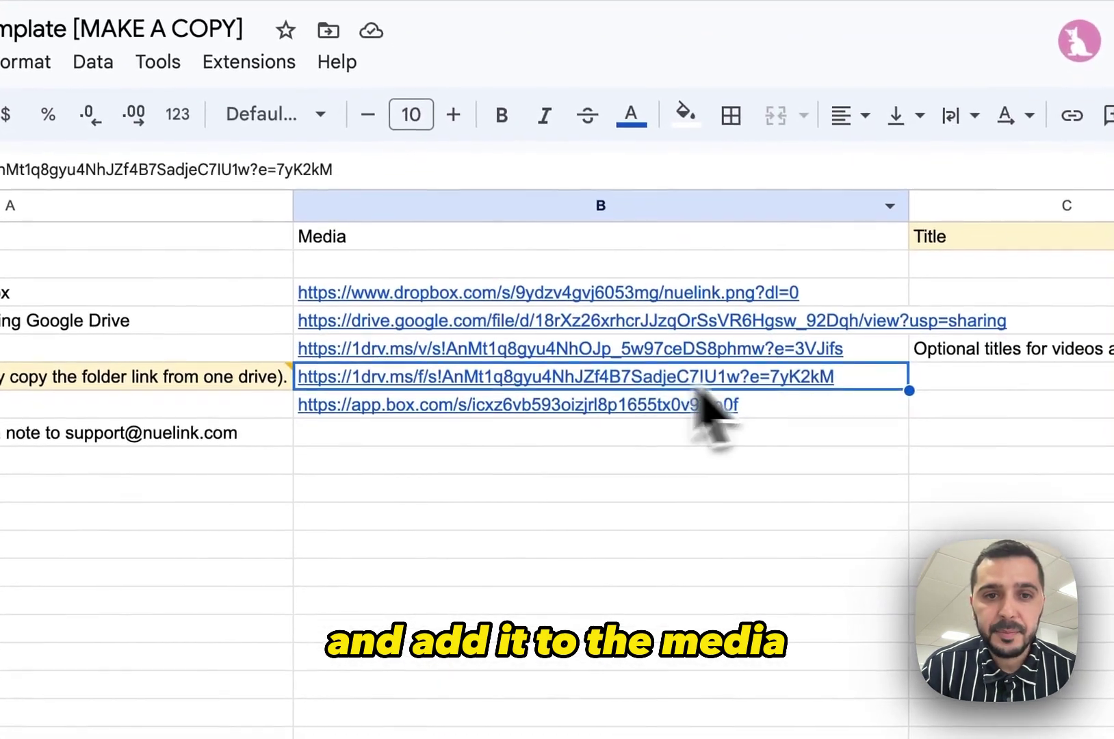
mouse_move(503, 556)
click(996, 375)
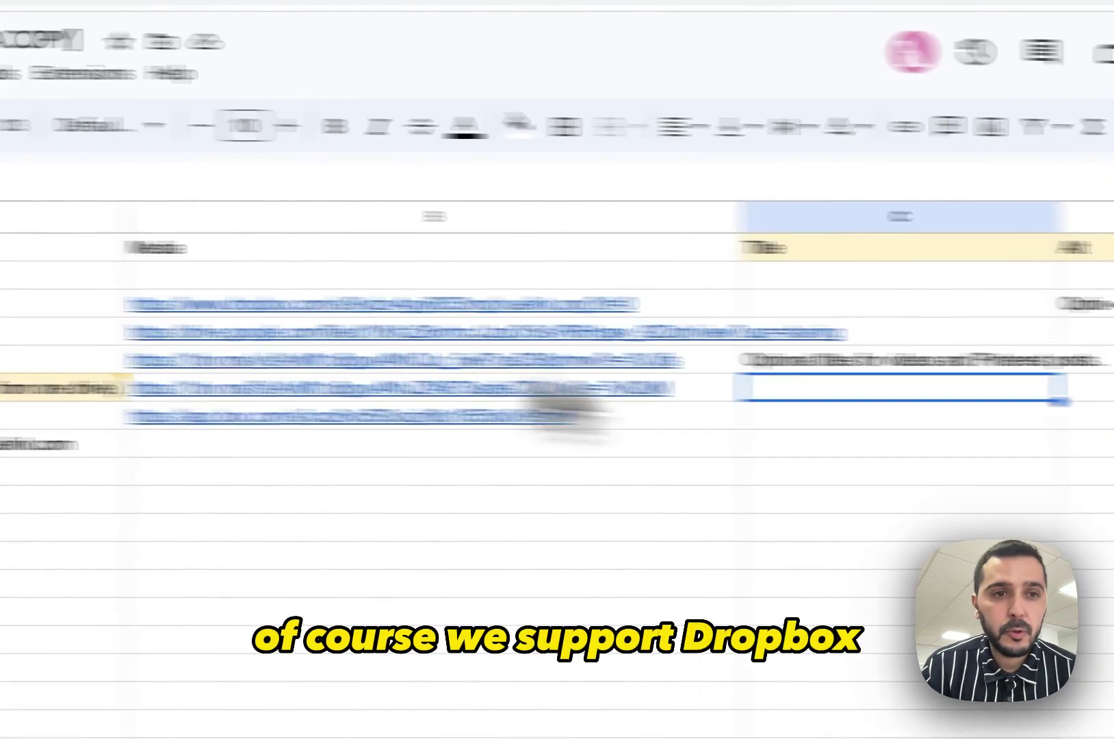
mouse_move(618, 323)
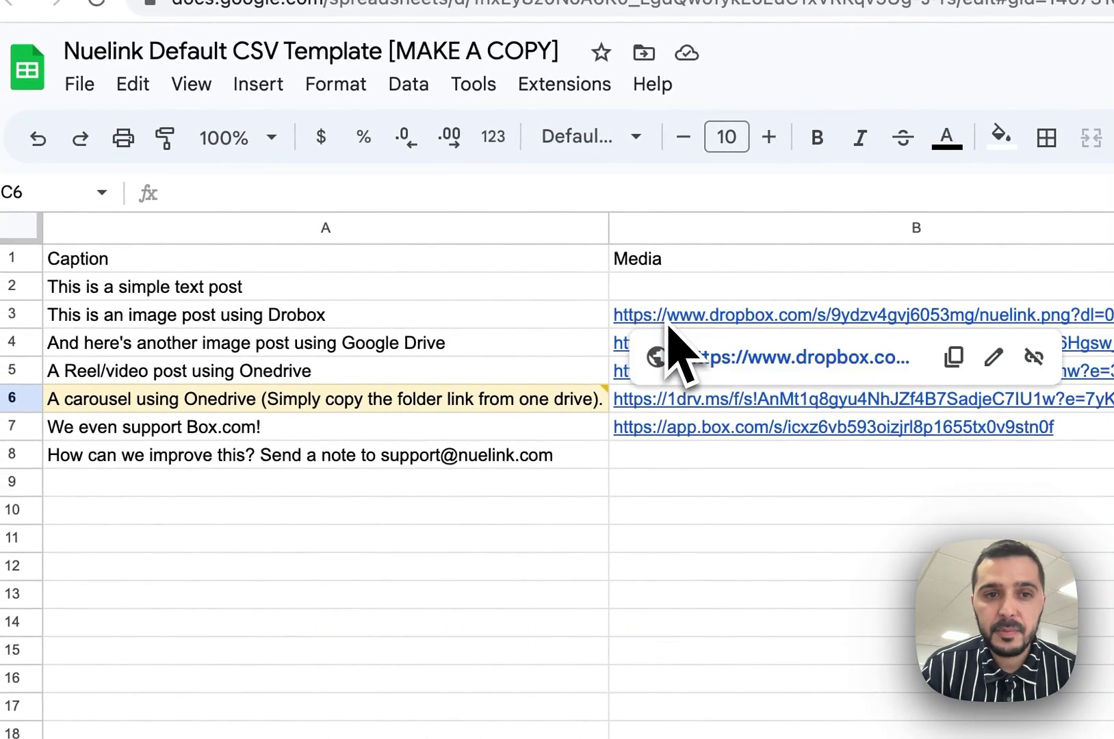
click(543, 349)
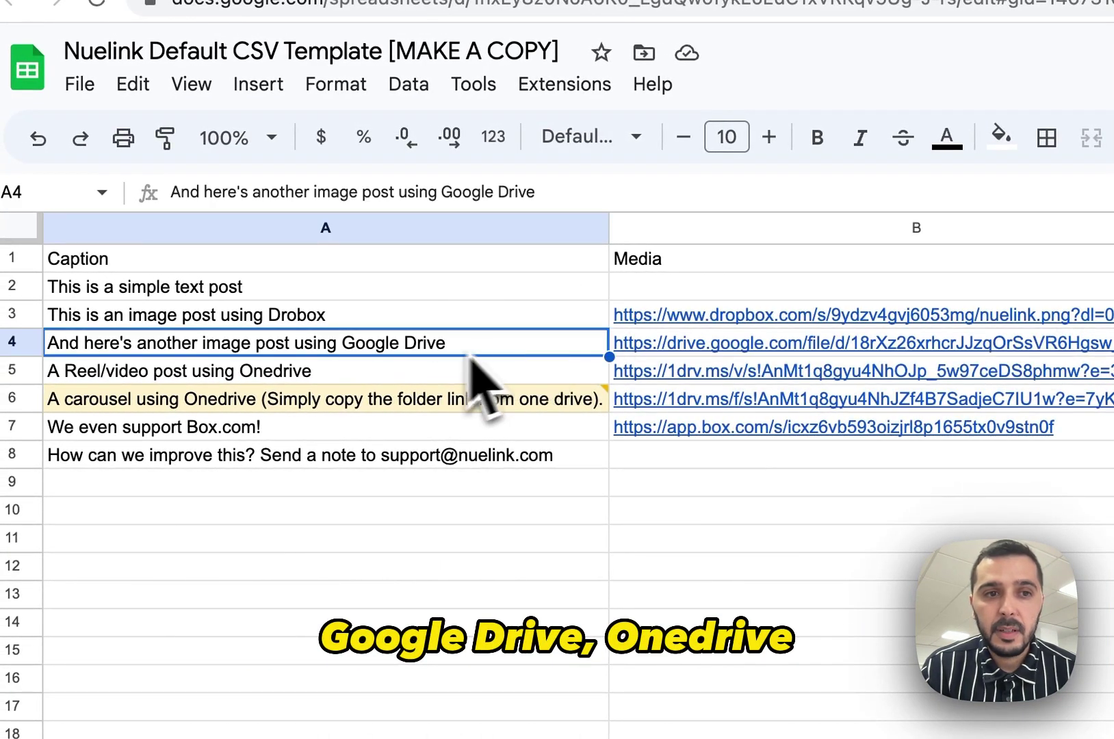
click(409, 381)
mouse_move(419, 404)
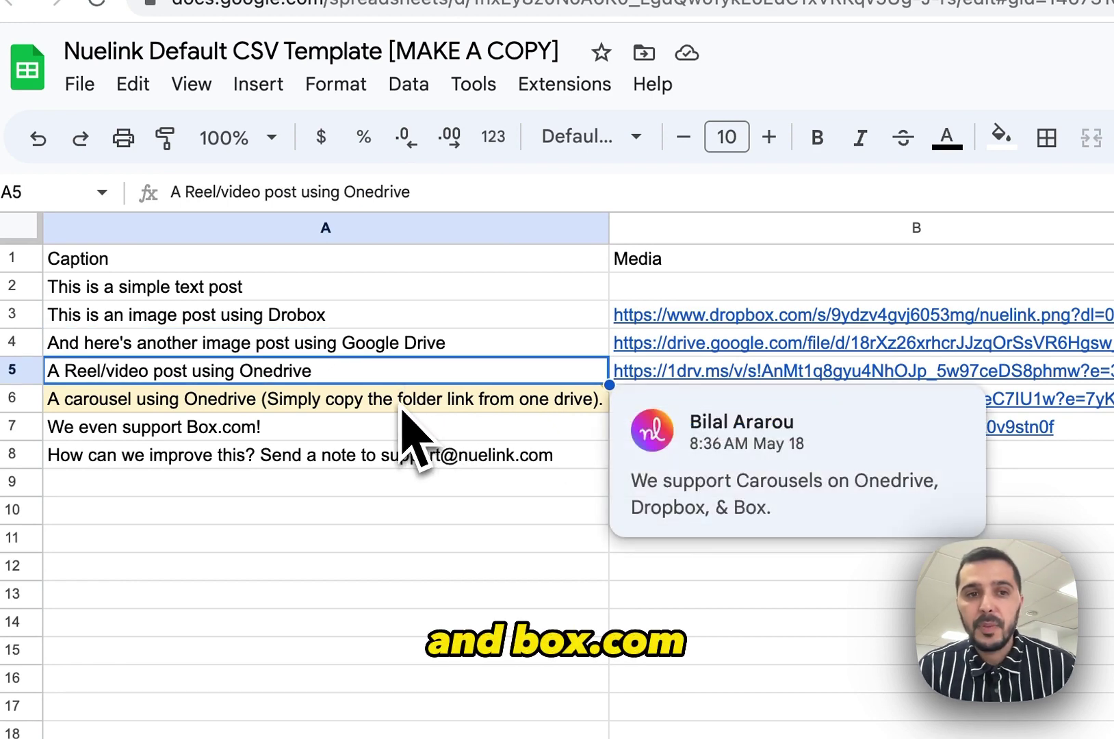
click(402, 408)
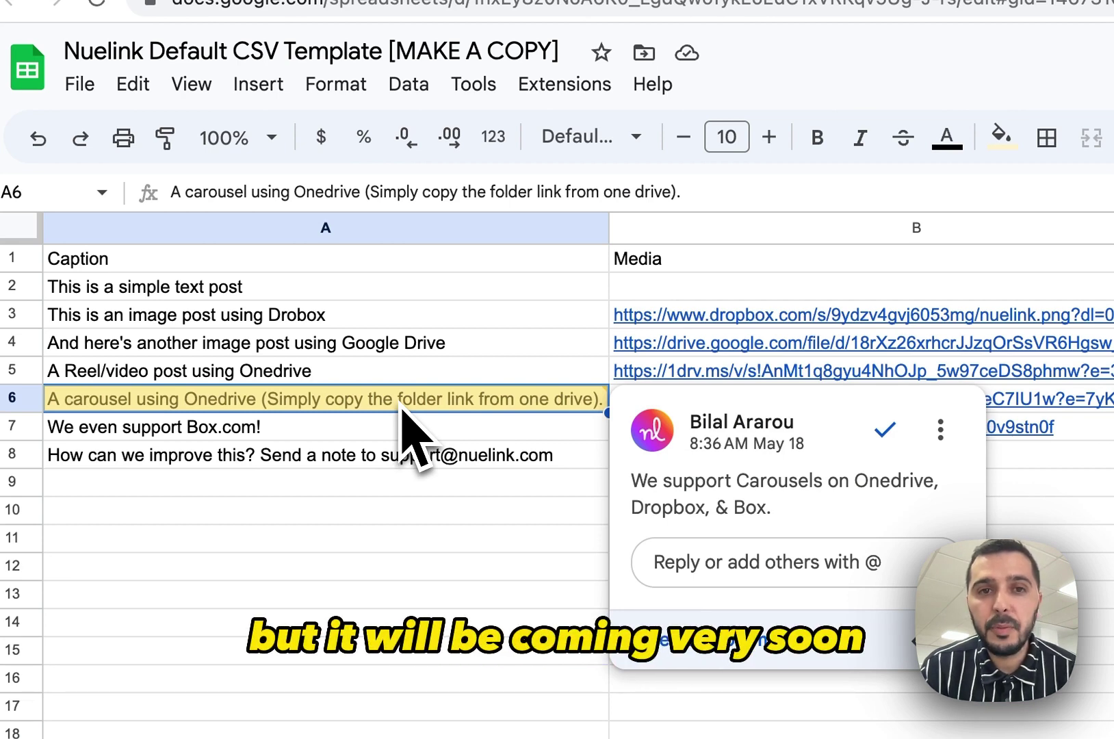
click(387, 431)
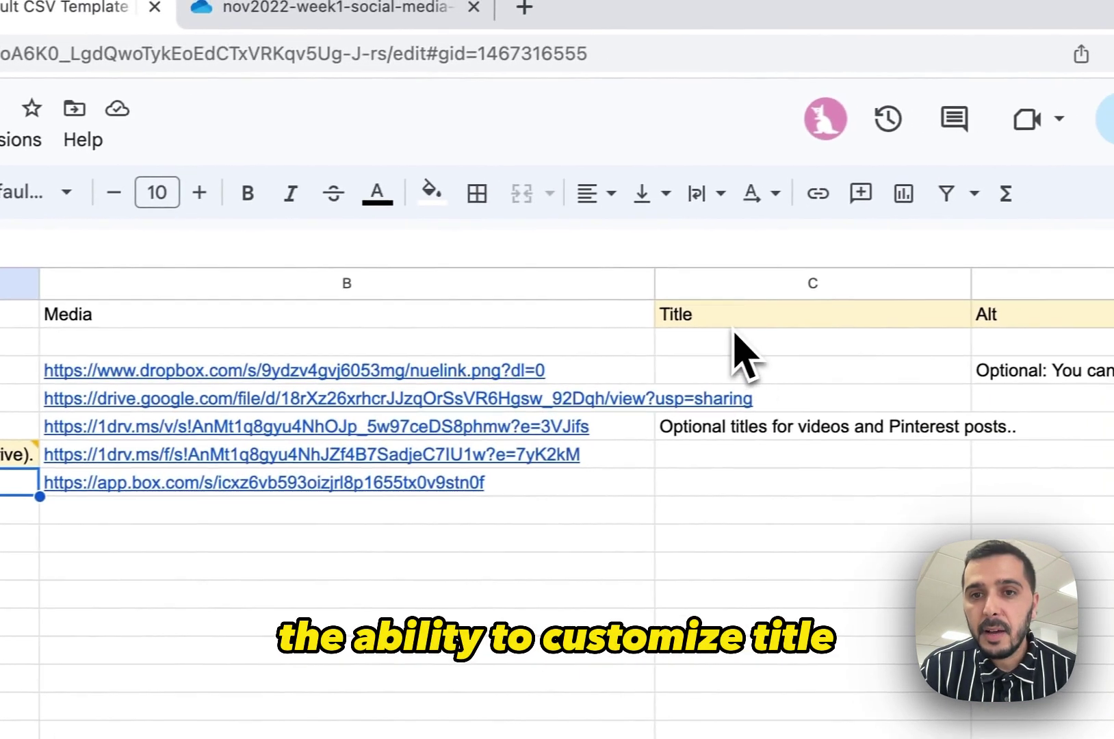
Step: Examine the template's optional Title and Alt columns and the Date column beside them
click(876, 308)
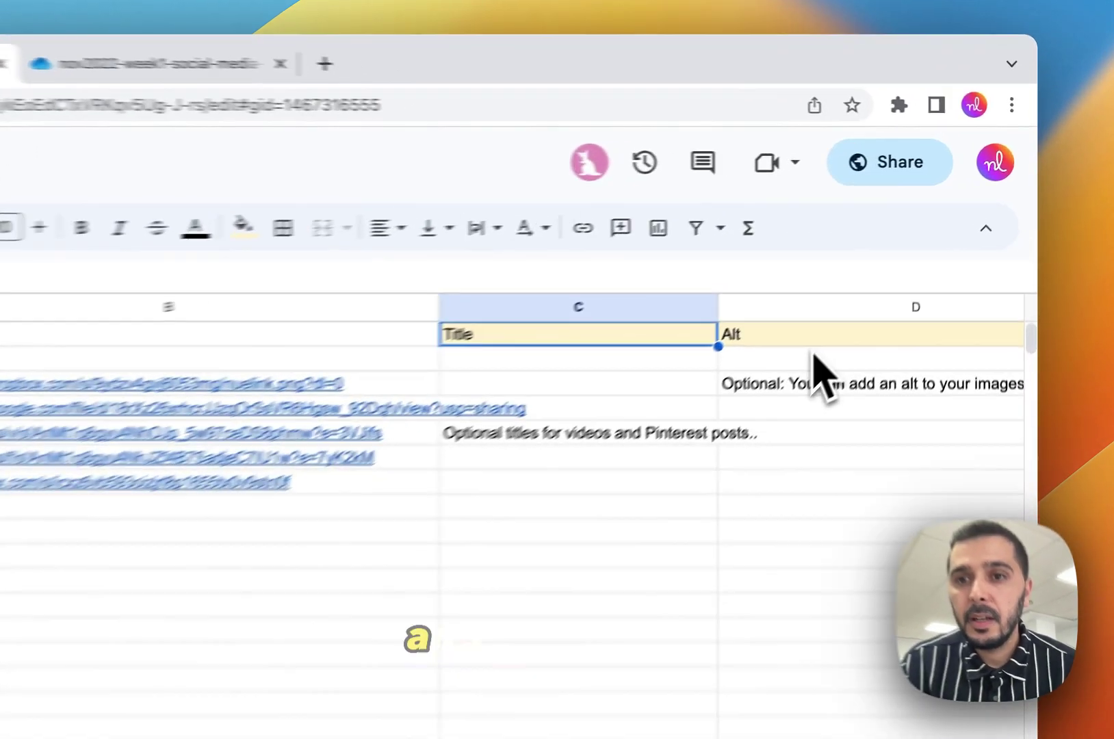
click(910, 252)
scroll(782, 383, right, 5)
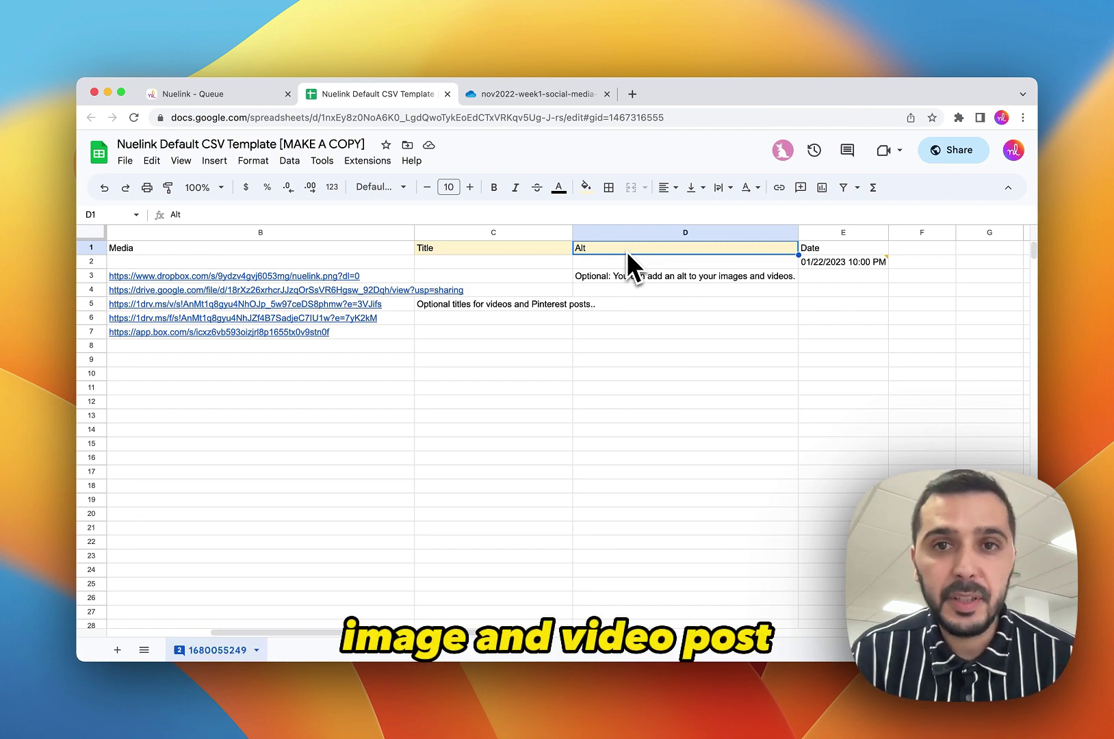
scroll(625, 250, left, 4)
Step: Download the template sheet as a Comma Separated Values (.csv) file
right_click(626, 252)
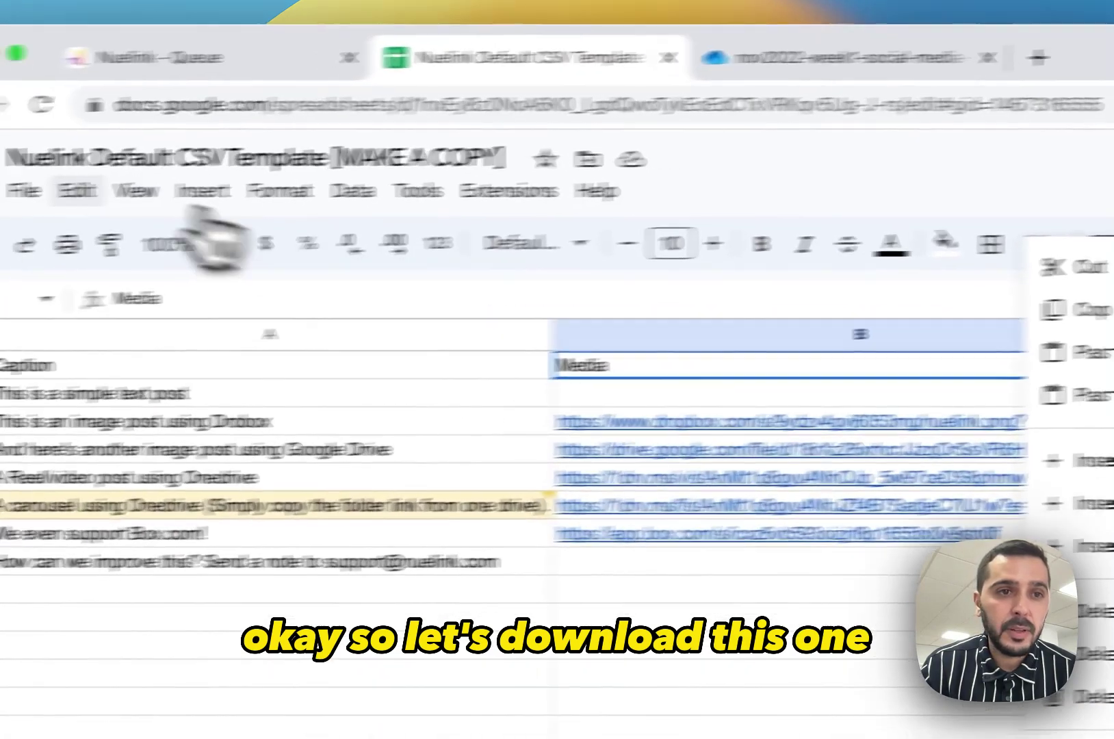
click(164, 195)
mouse_move(195, 503)
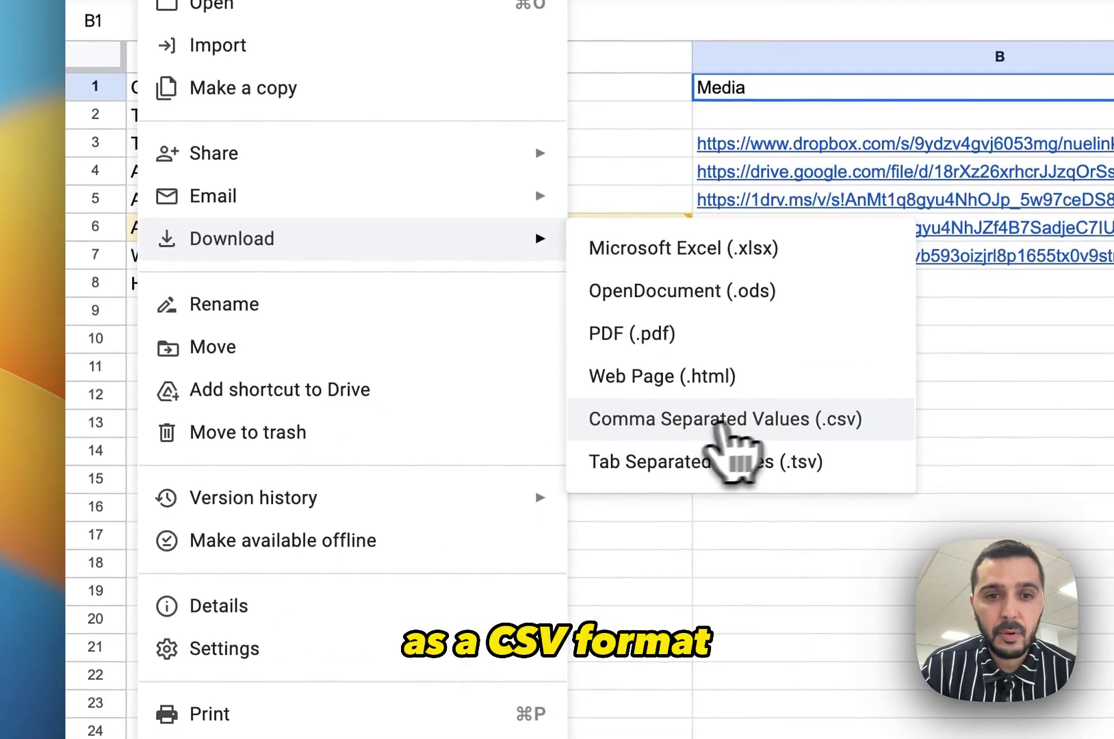
click(724, 420)
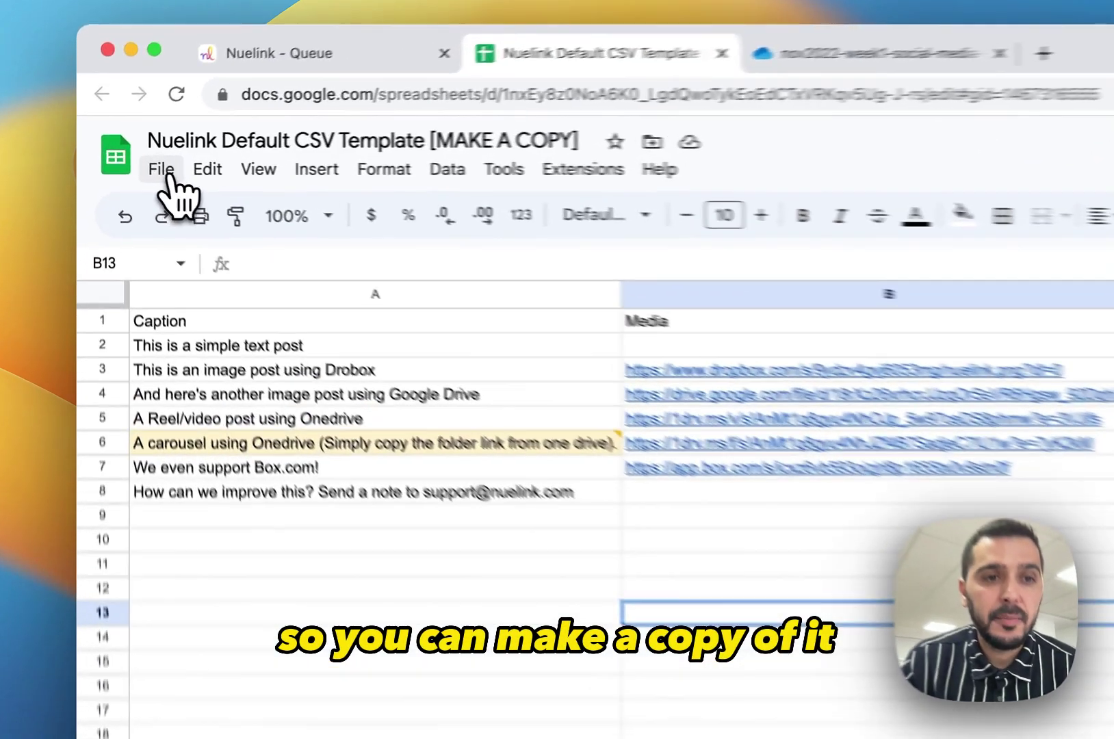
Step: Check the template's file options for making a copy and review all of its columns from Caption to Date
click(126, 160)
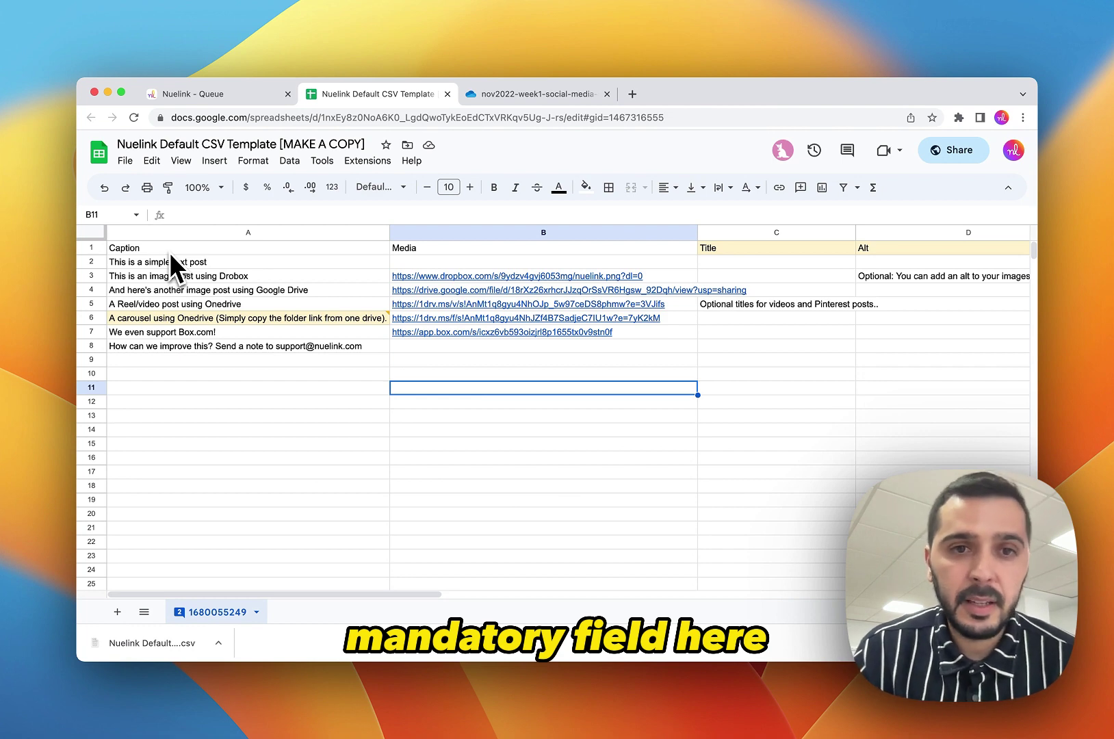
scroll(794, 274, right, 10)
scroll(411, 255, left, 10)
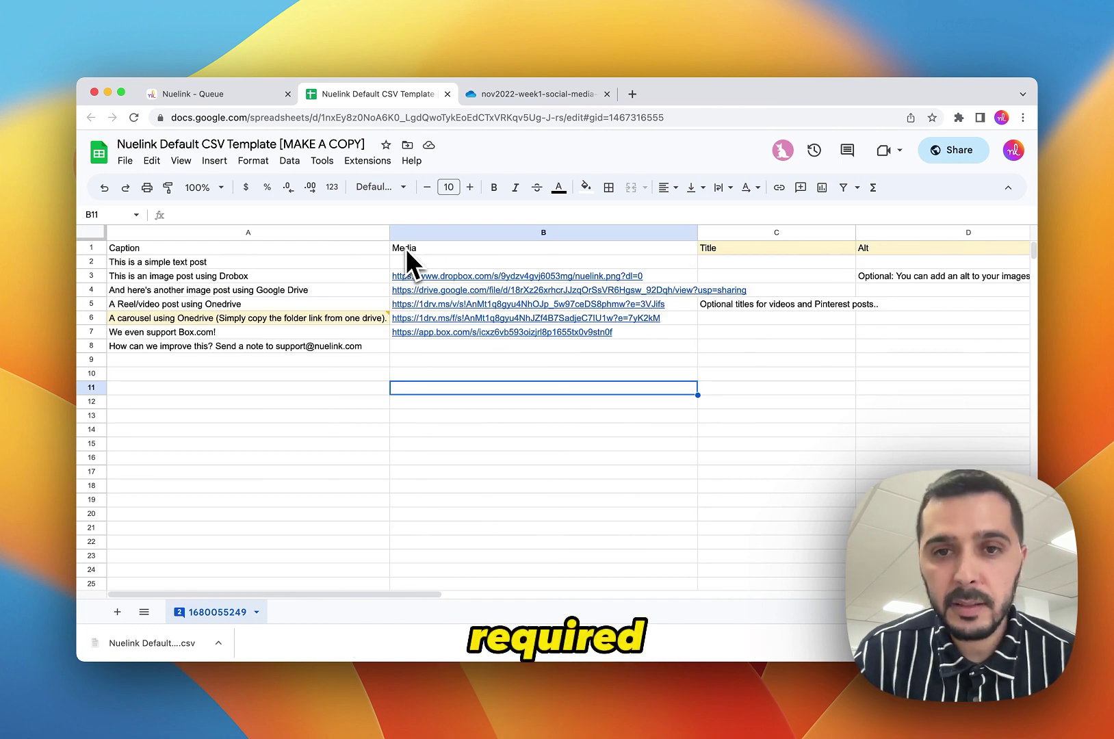
click(441, 402)
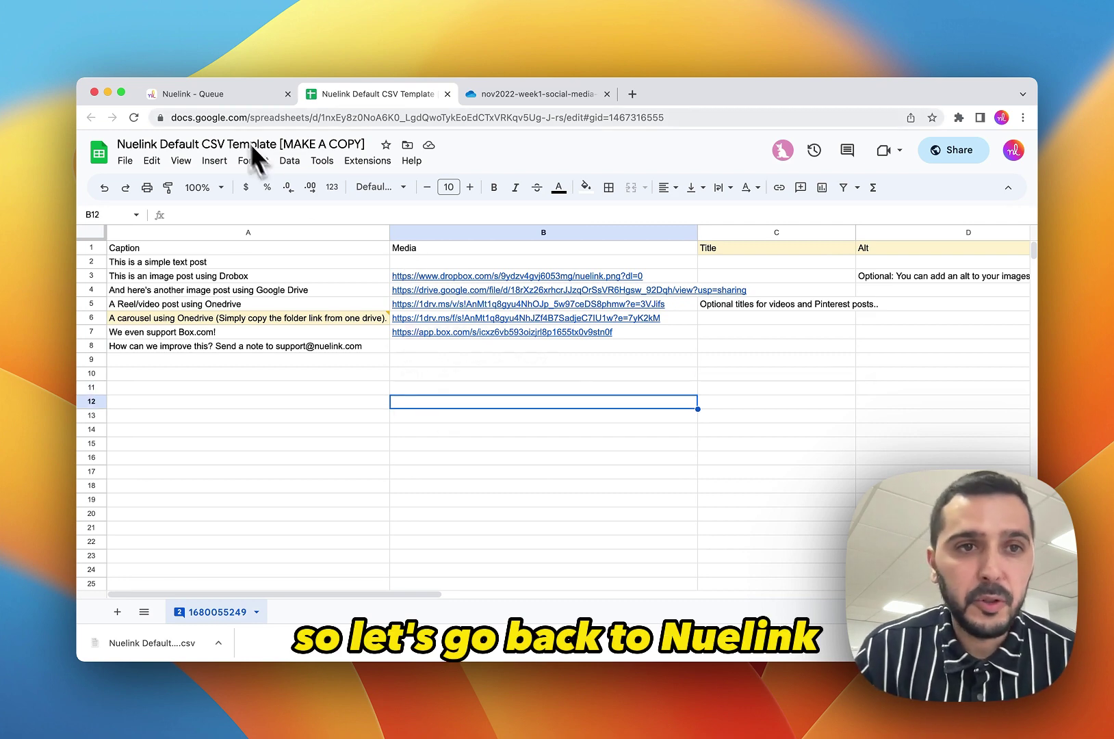
Step: Switch to Nuelink, start a bulk CSV import and choose CSV Demo as the collection
click(202, 93)
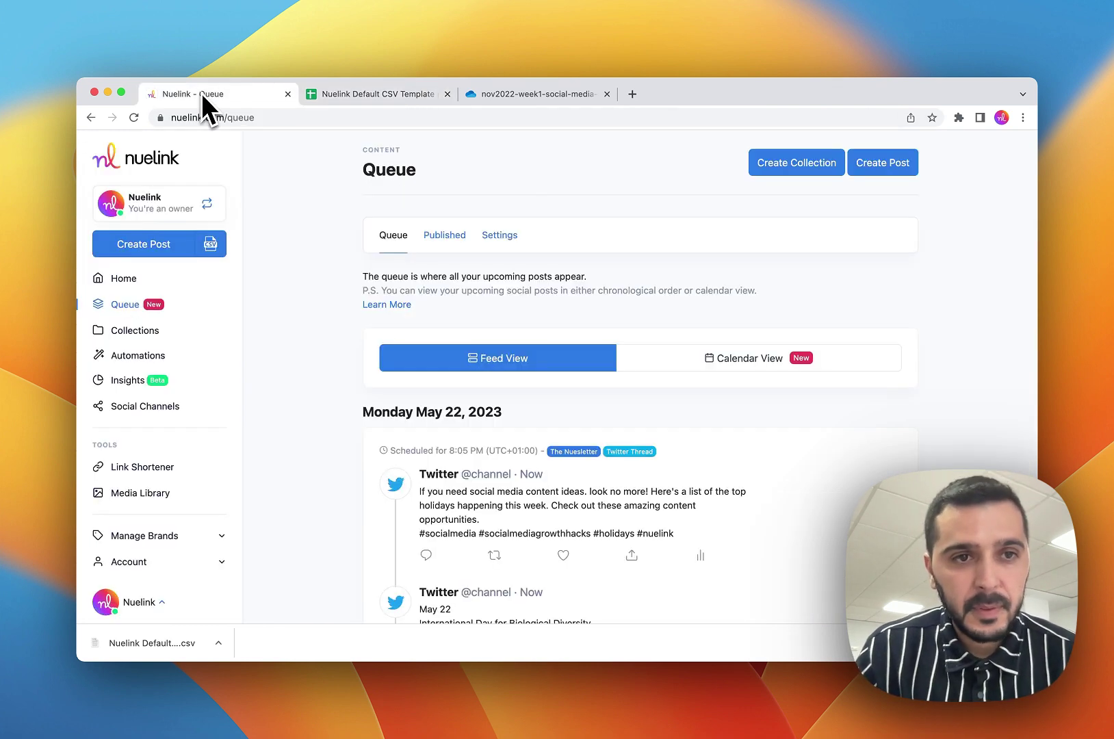
click(208, 244)
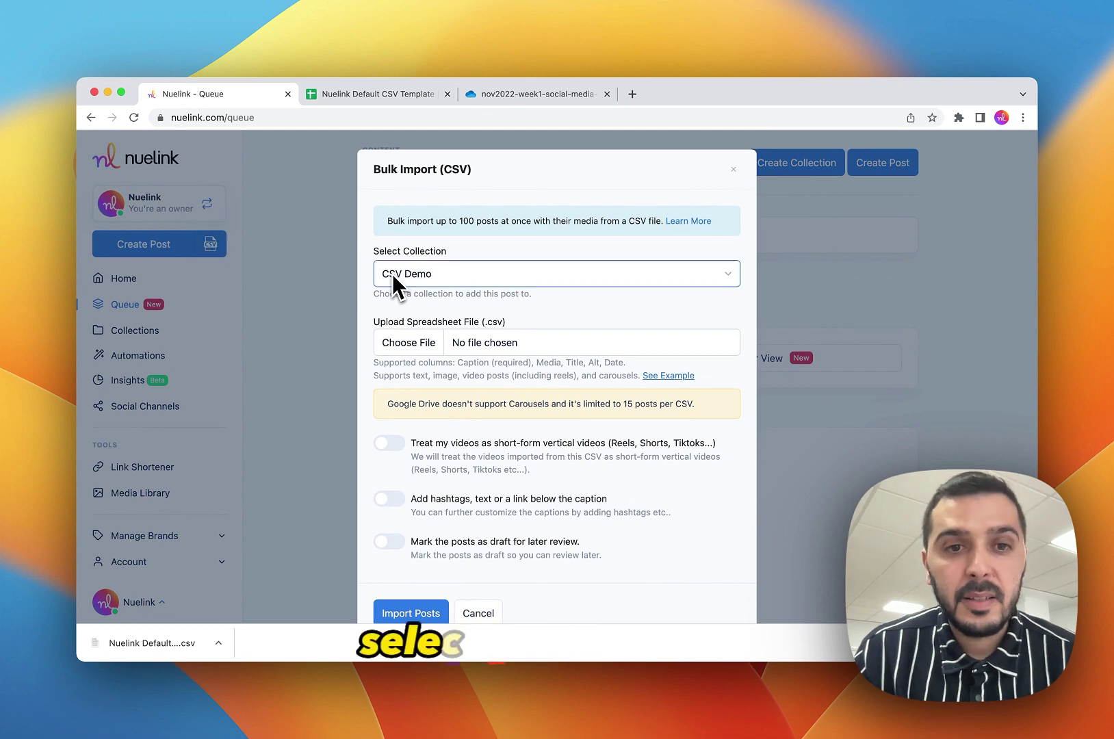
click(393, 275)
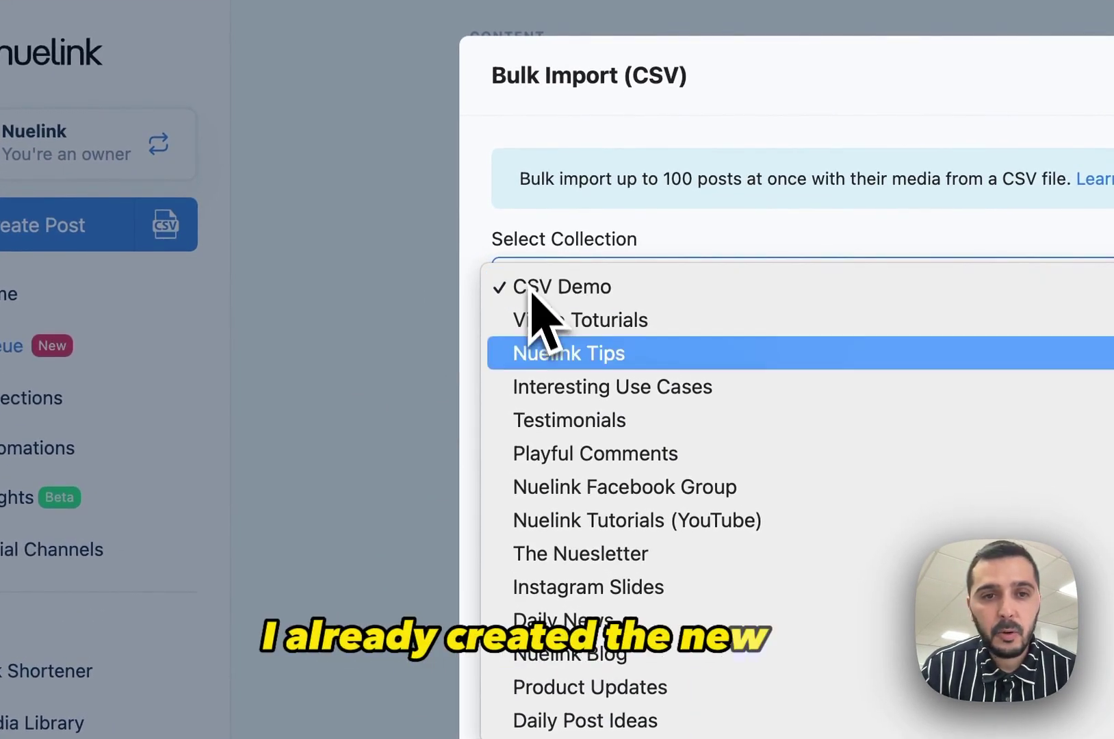
click(588, 299)
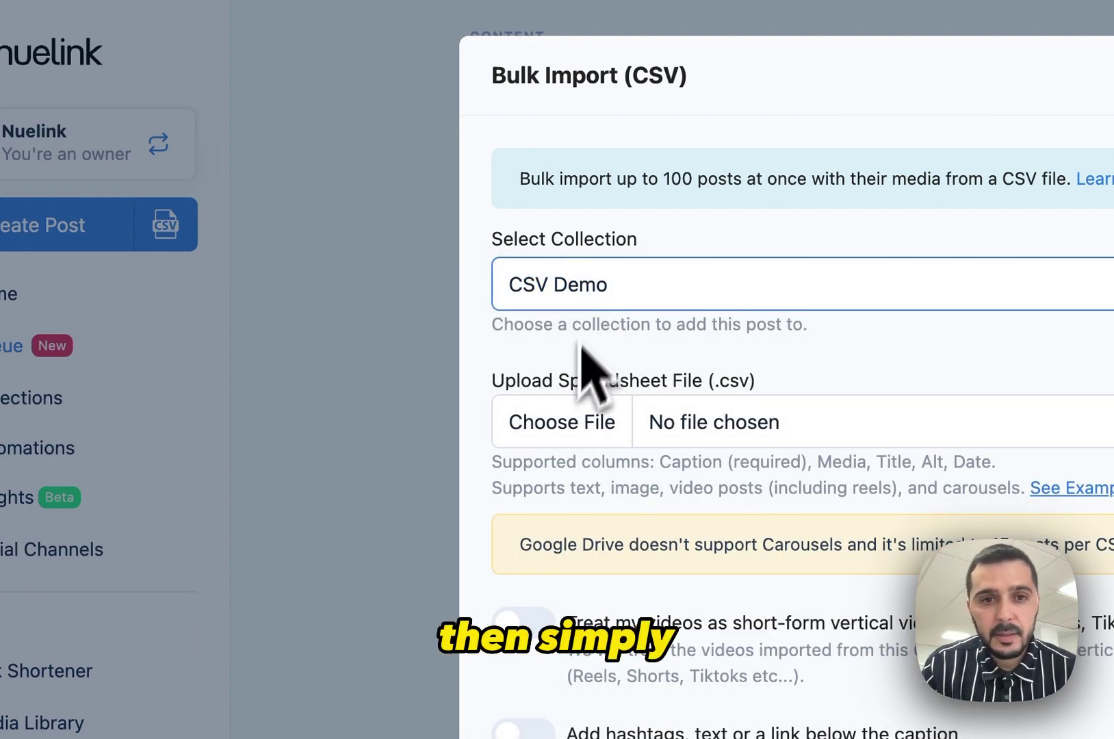
click(562, 425)
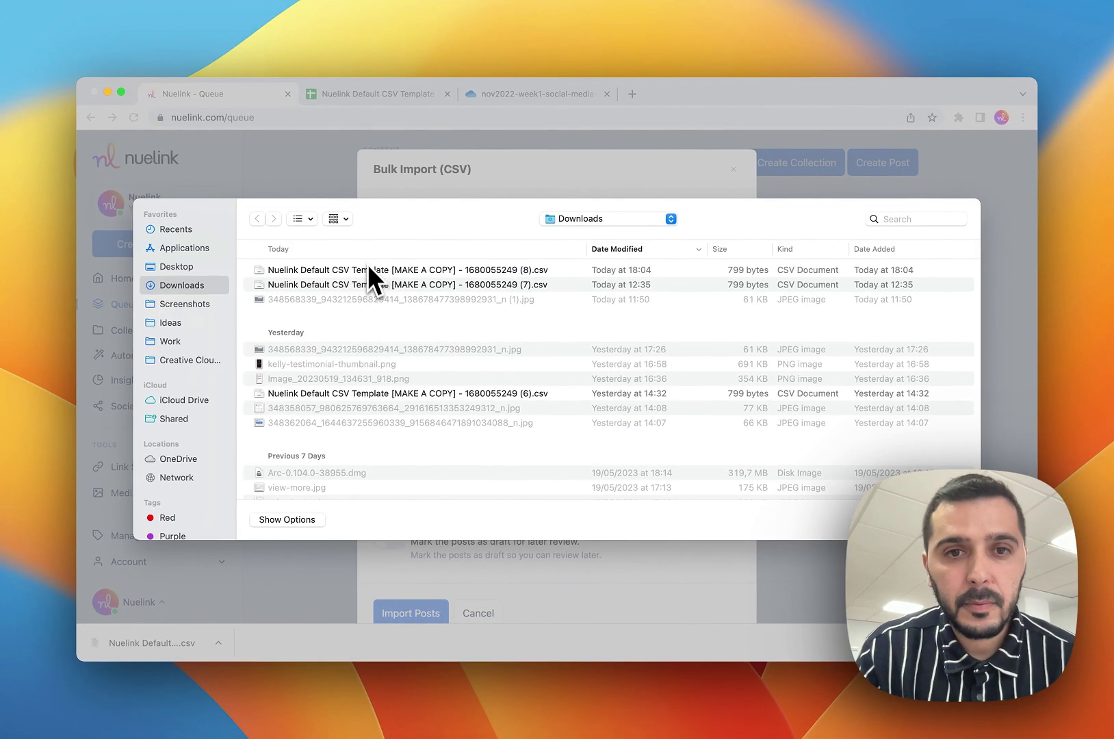
click(371, 274)
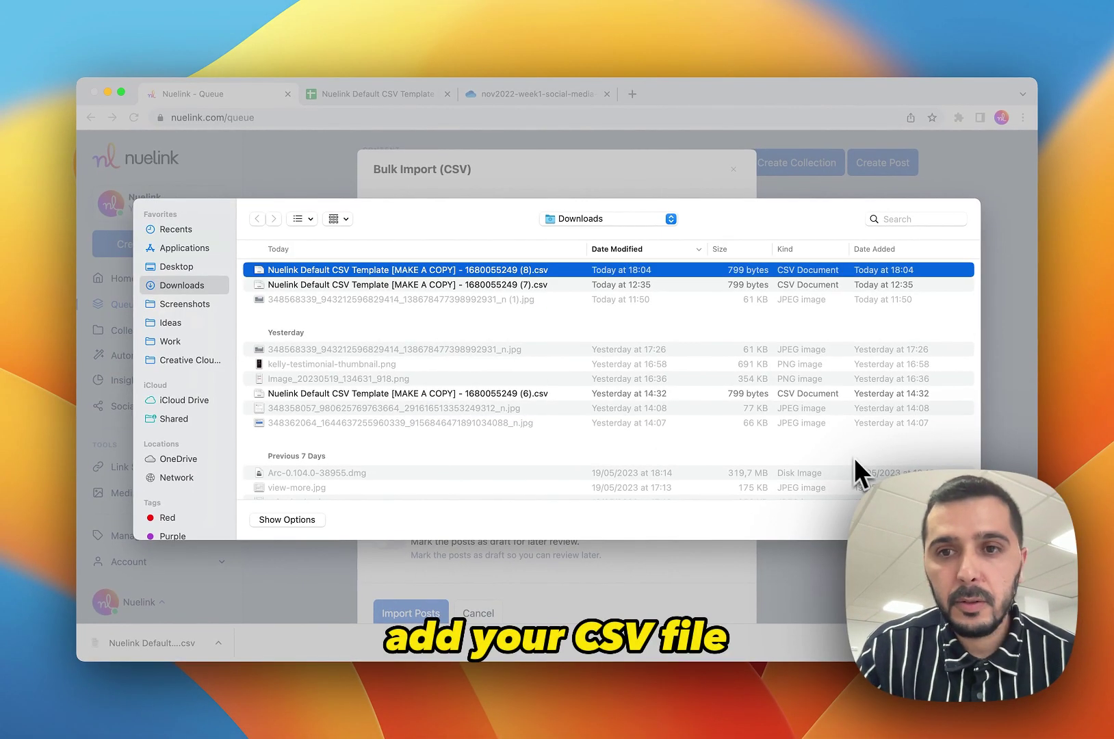
key(Return)
Step: View the example spreadsheet linked in the bulk import form and return to the form
scroll(418, 414, down, 2)
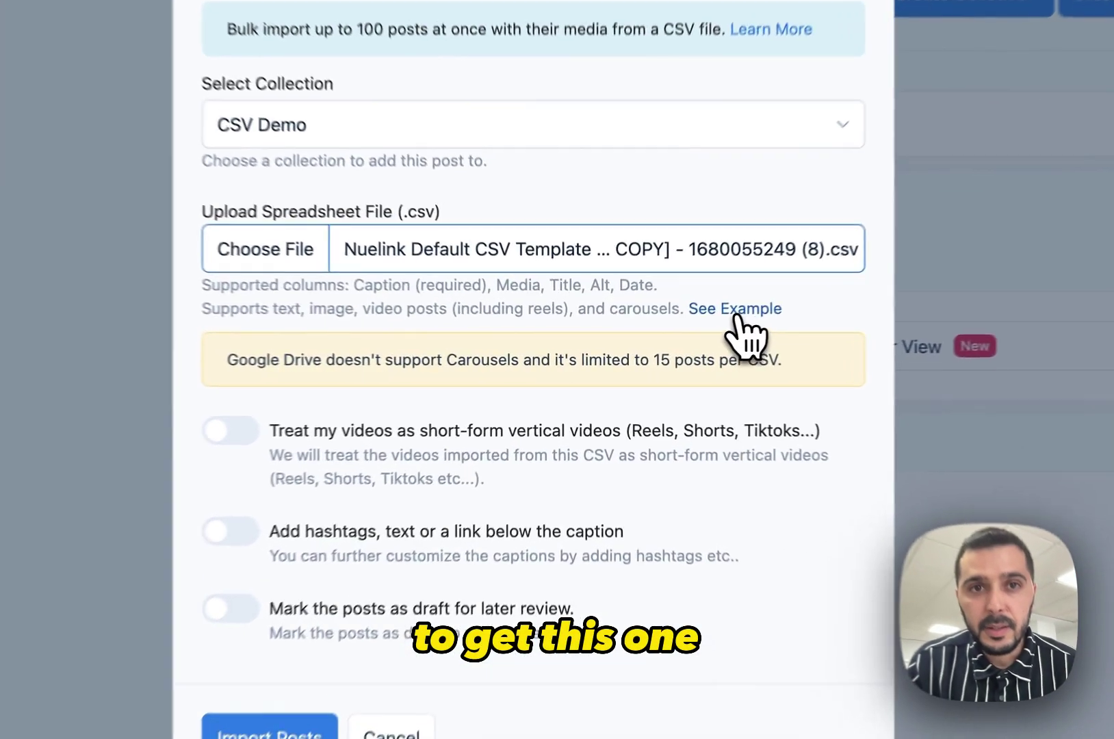
click(670, 338)
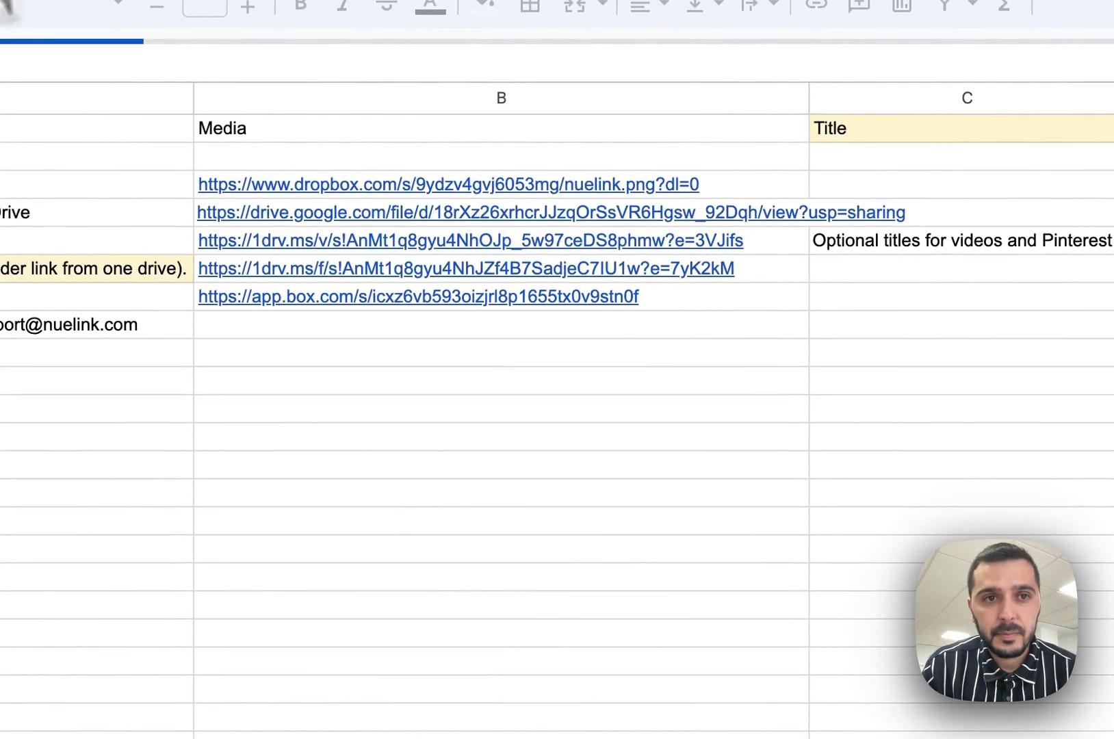
key(ctrl+w)
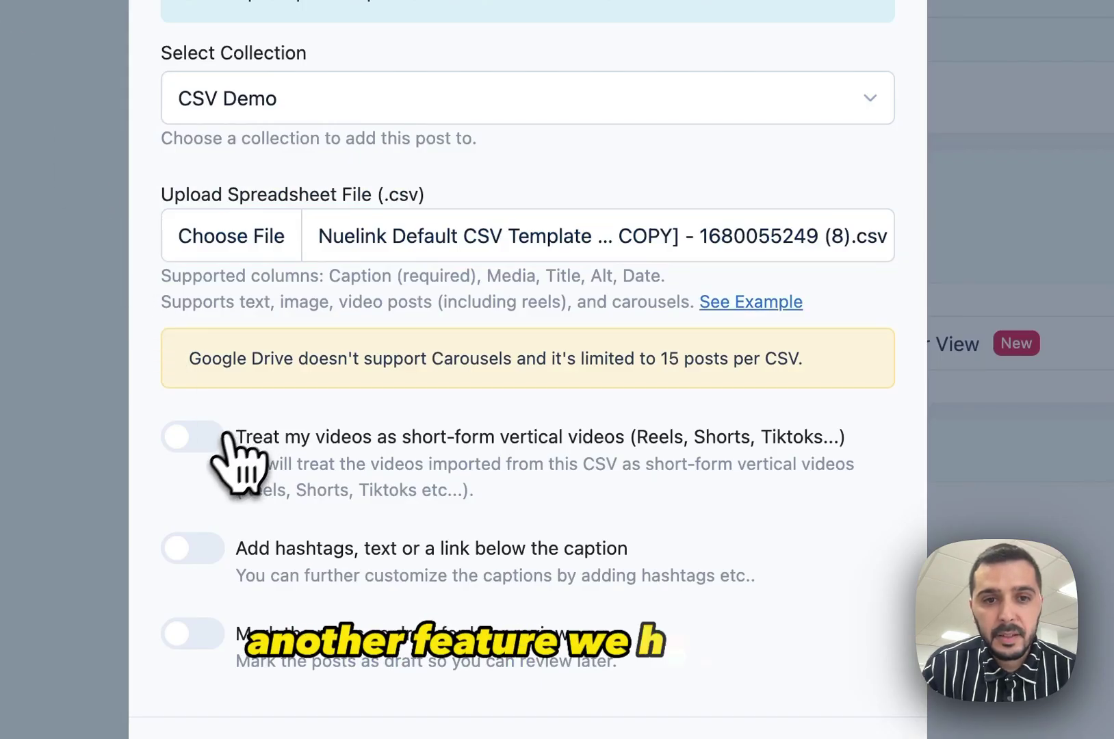
Step: Enable the import options for short-form vertical videos, adding them to the Instagram feed, and adding hashtags, text or a link below the caption
click(186, 444)
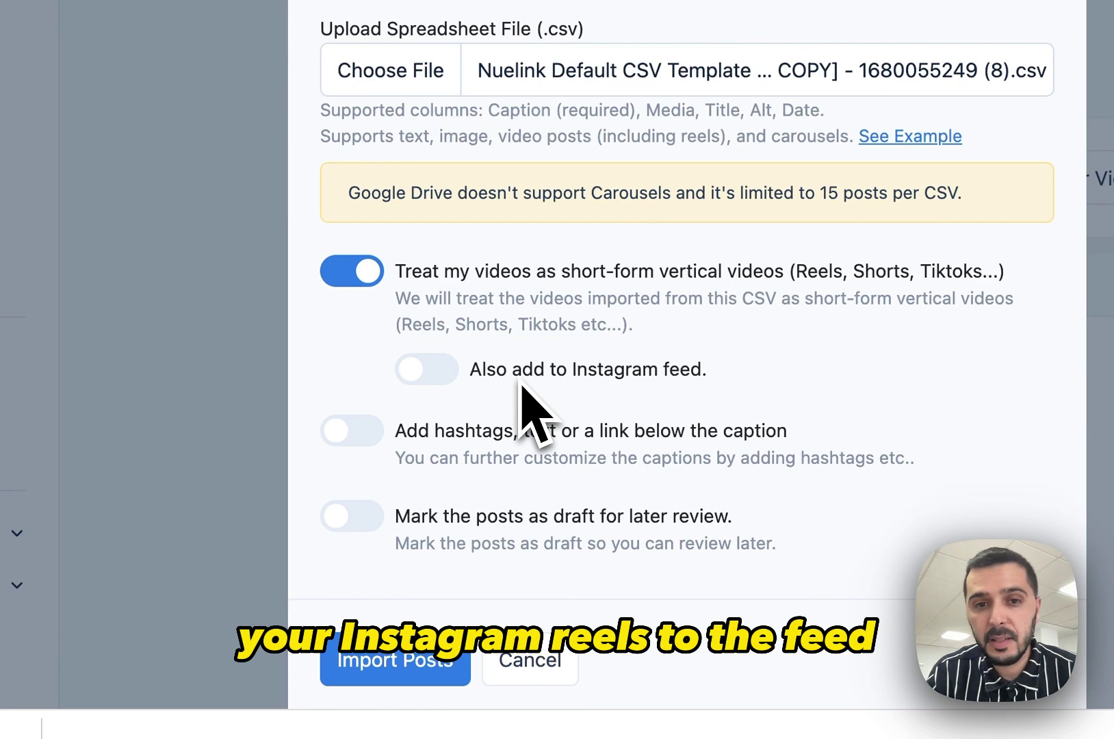
click(432, 373)
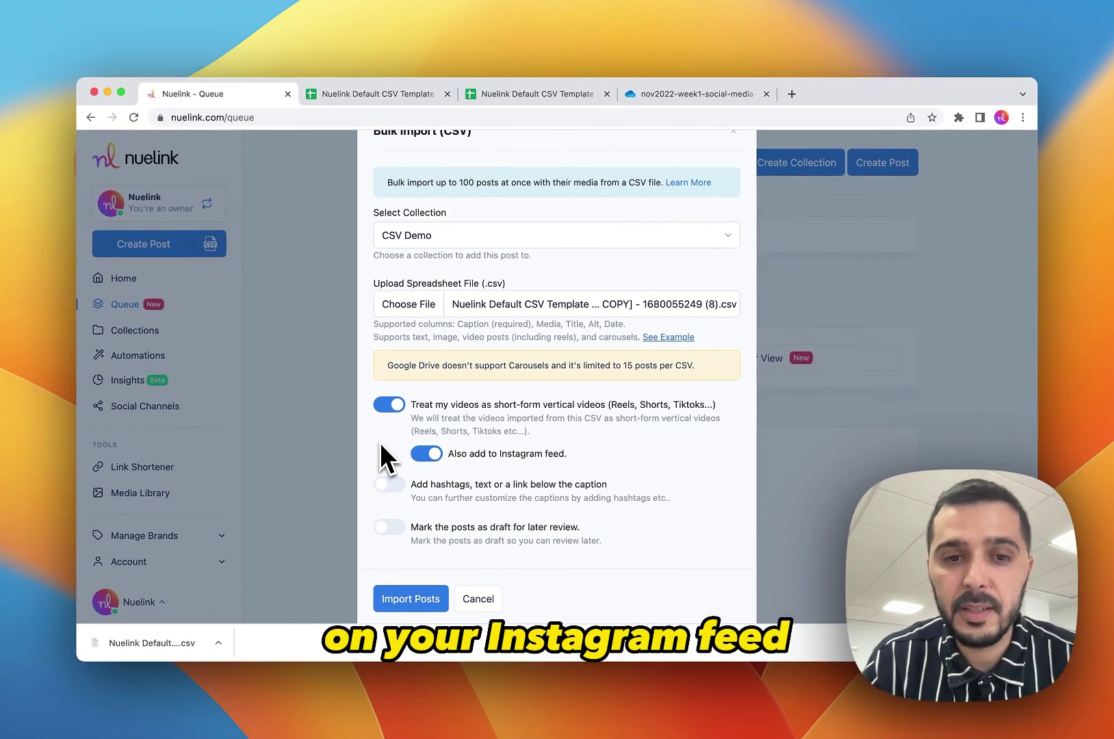
scroll(382, 455, down, 1)
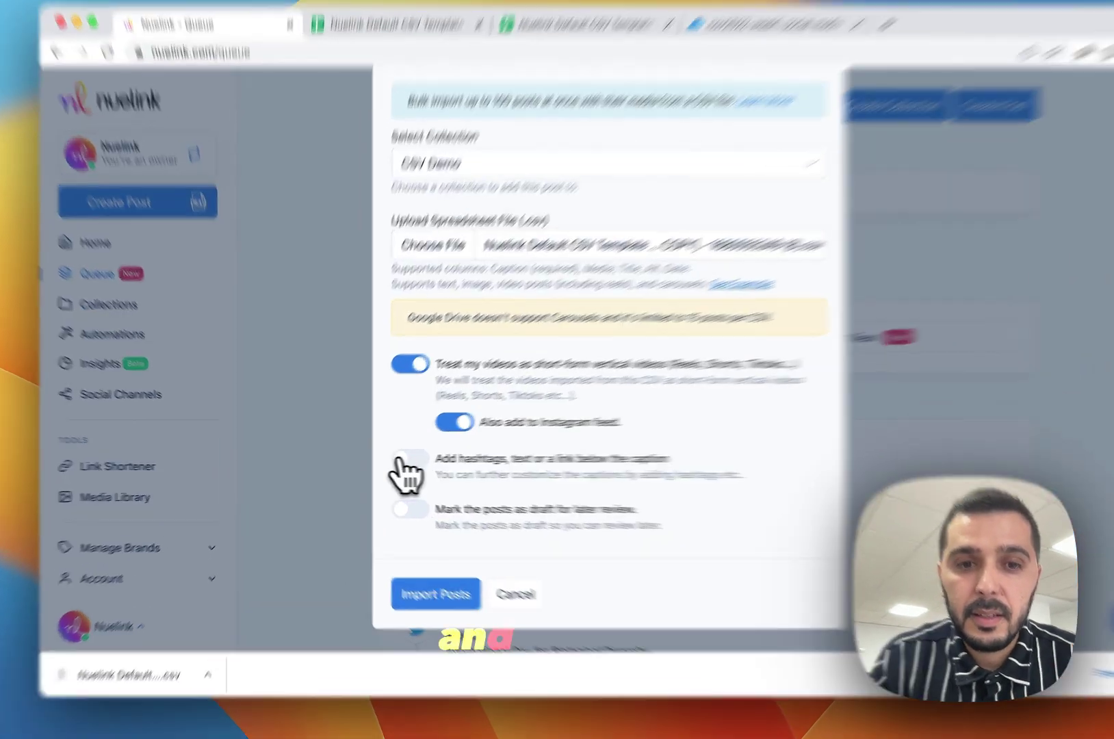
click(387, 459)
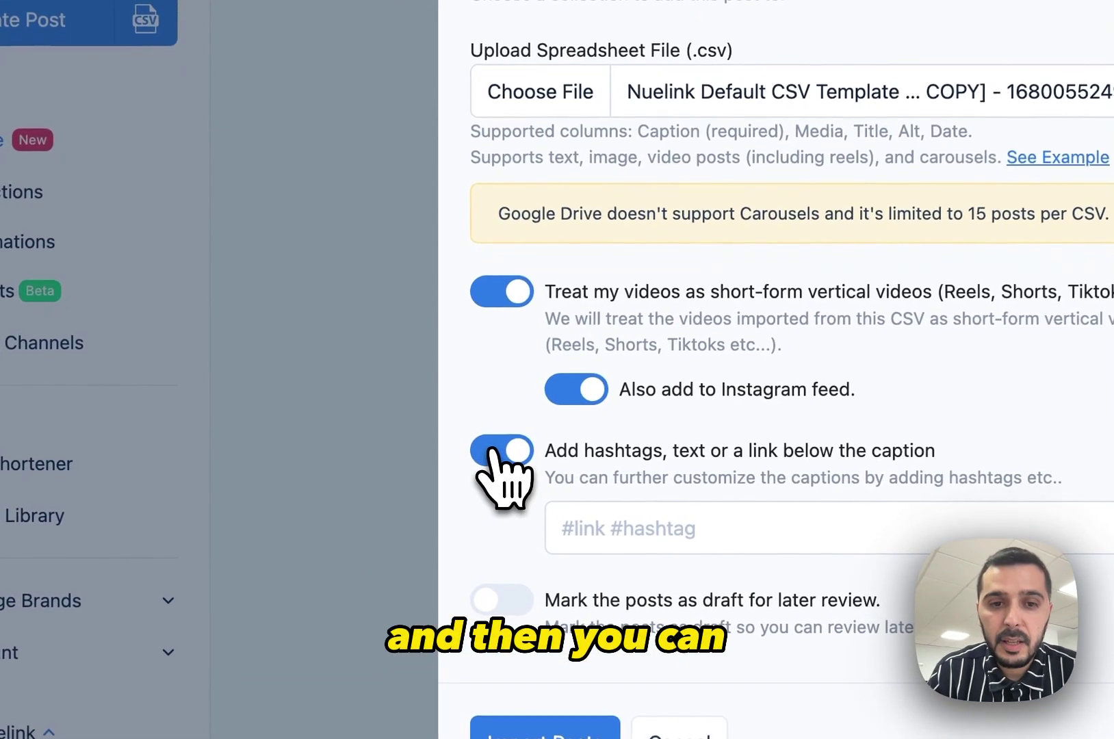
Step: Enter "#nuelink #marketing" as the text below the captions, then view the template spreadsheet and return to the import form
click(620, 525)
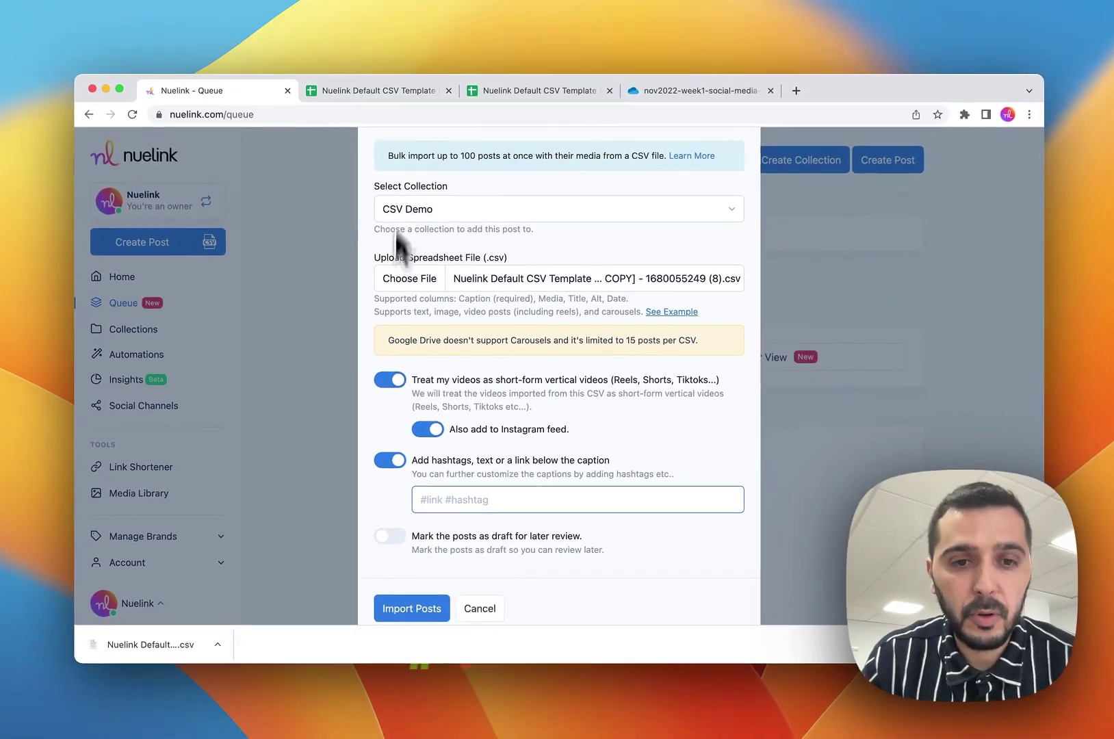
text(#nuelink #marketing)
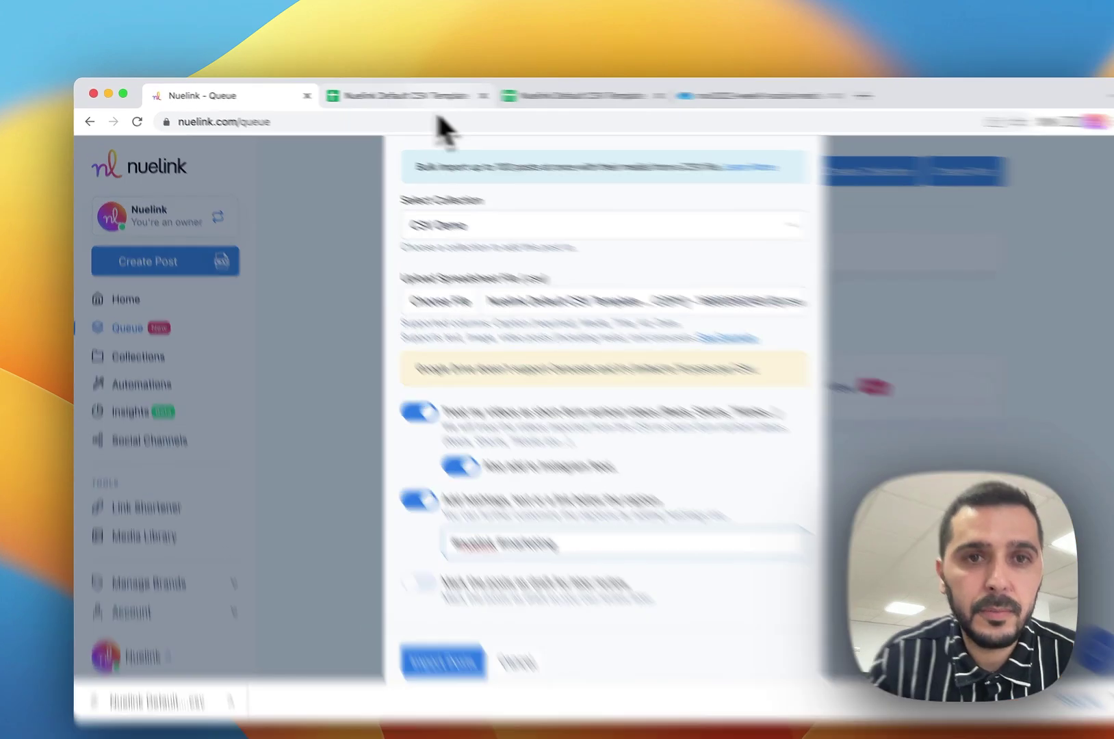
click(378, 94)
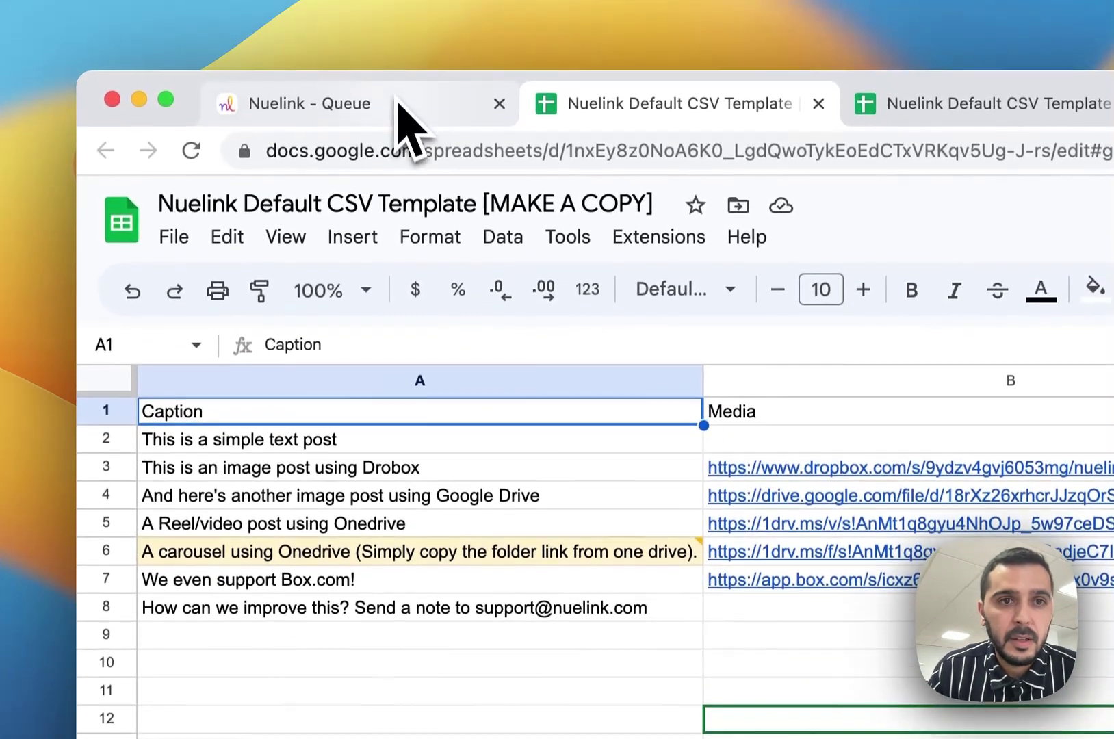
click(397, 41)
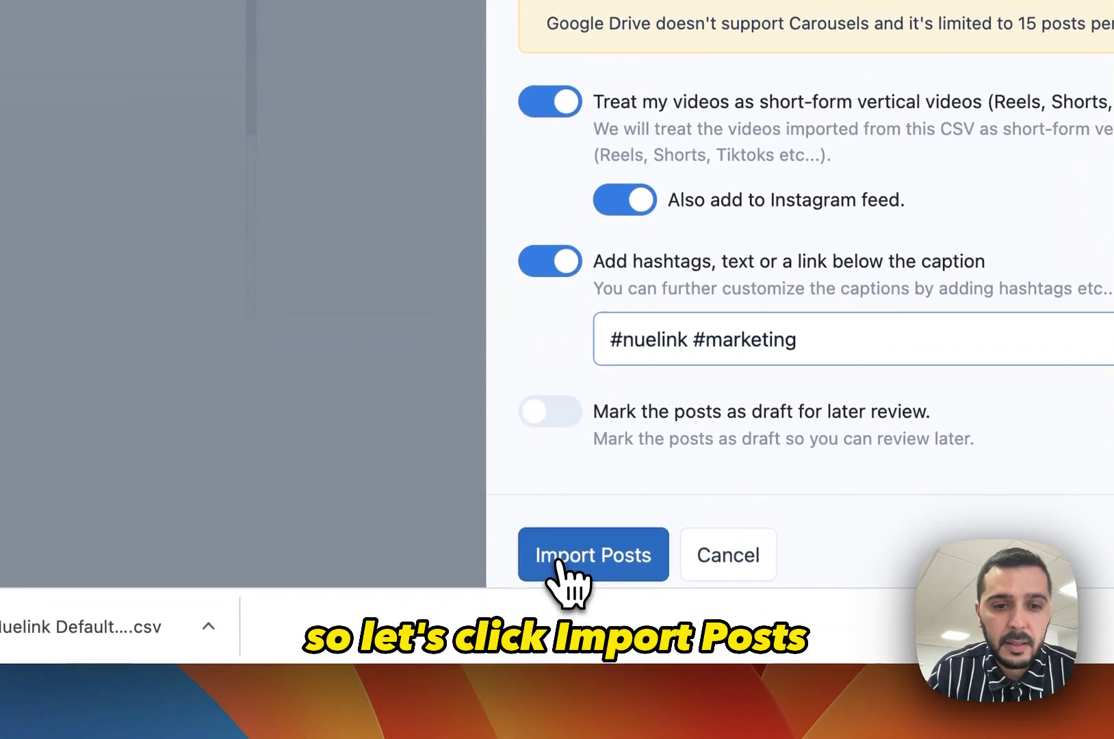
Step: Import the posts and go to the CSV Demo collection page
click(615, 731)
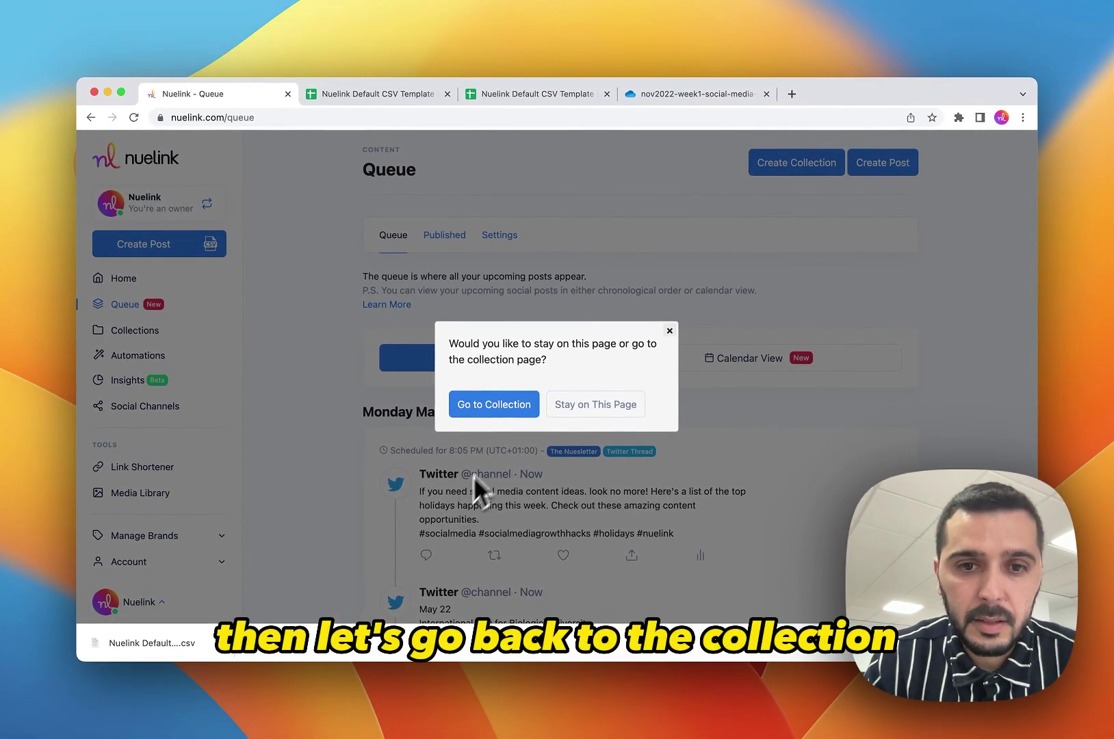
click(501, 406)
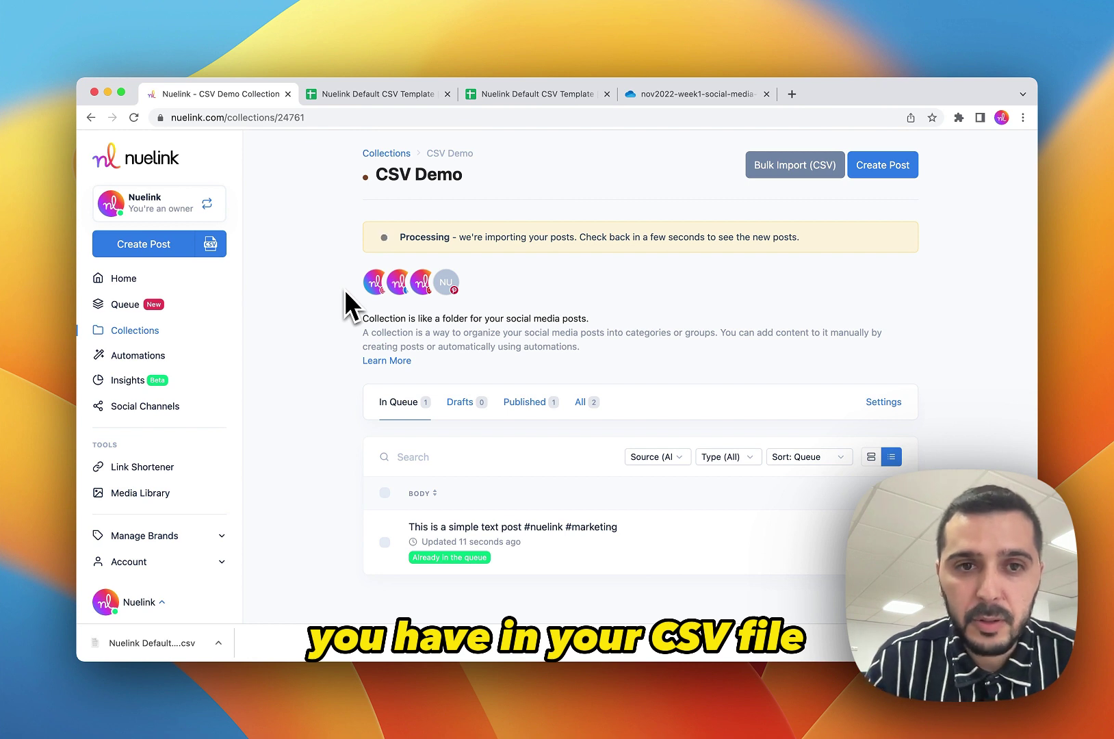
scroll(343, 292, down, 3)
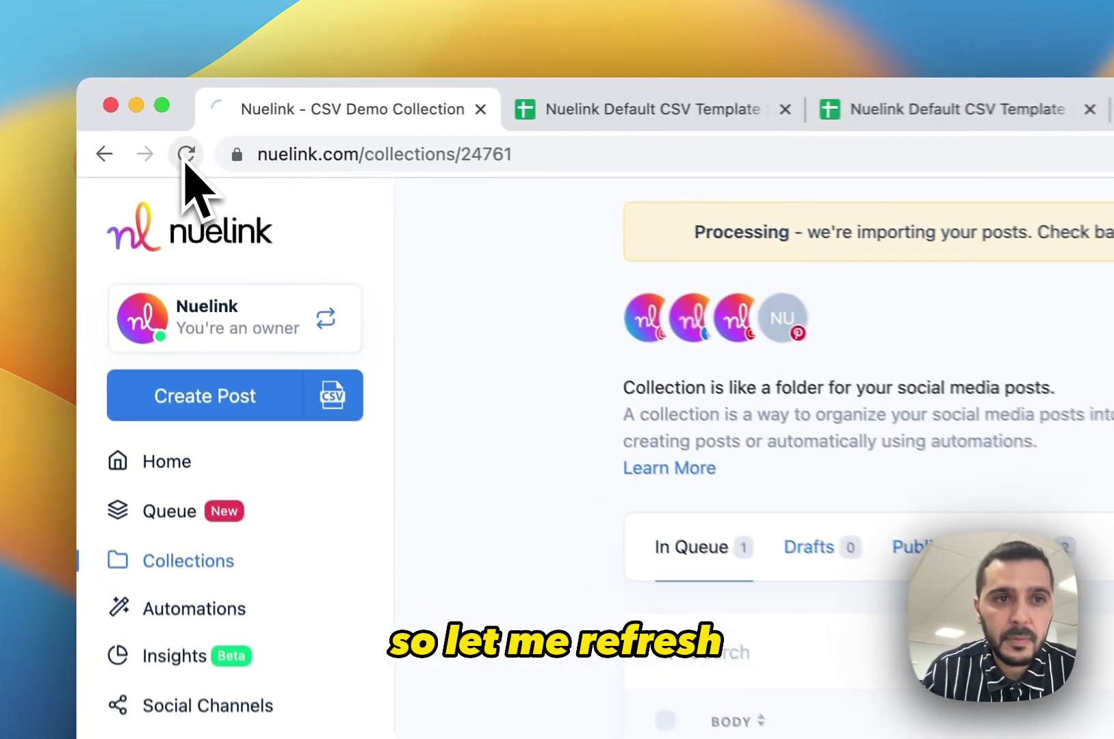
Step: Refresh the collection, look over the imported posts and preview the Reel/video post using Onedrive
click(134, 117)
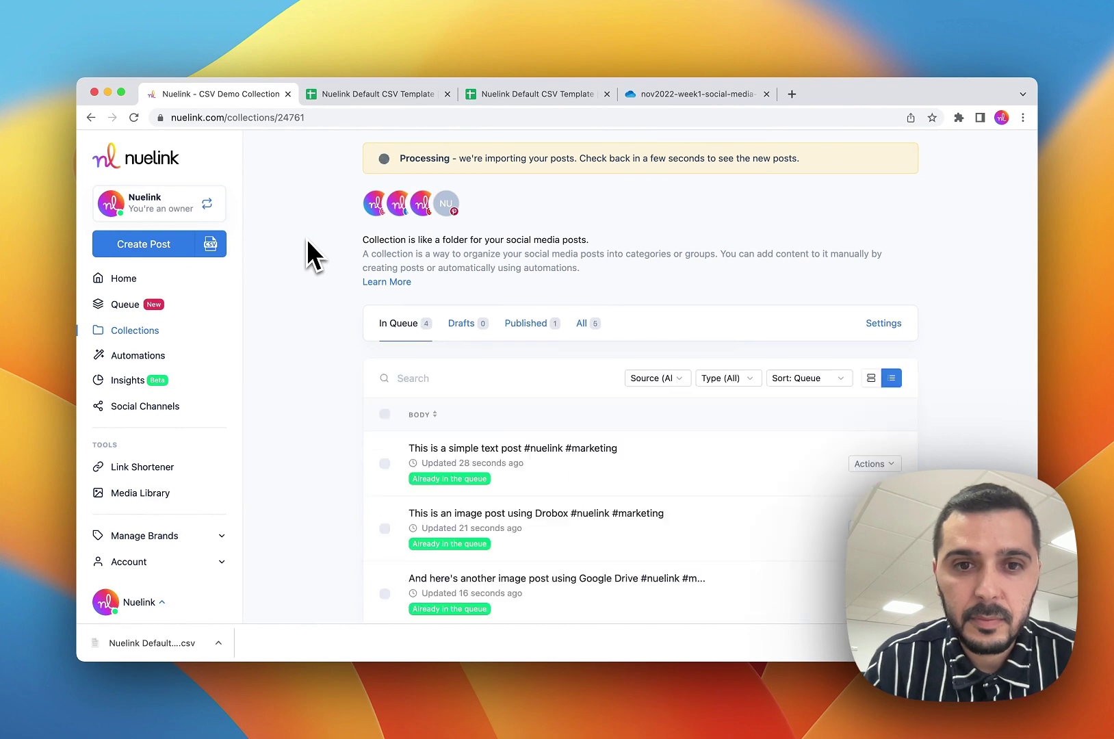
scroll(306, 248, down, 5)
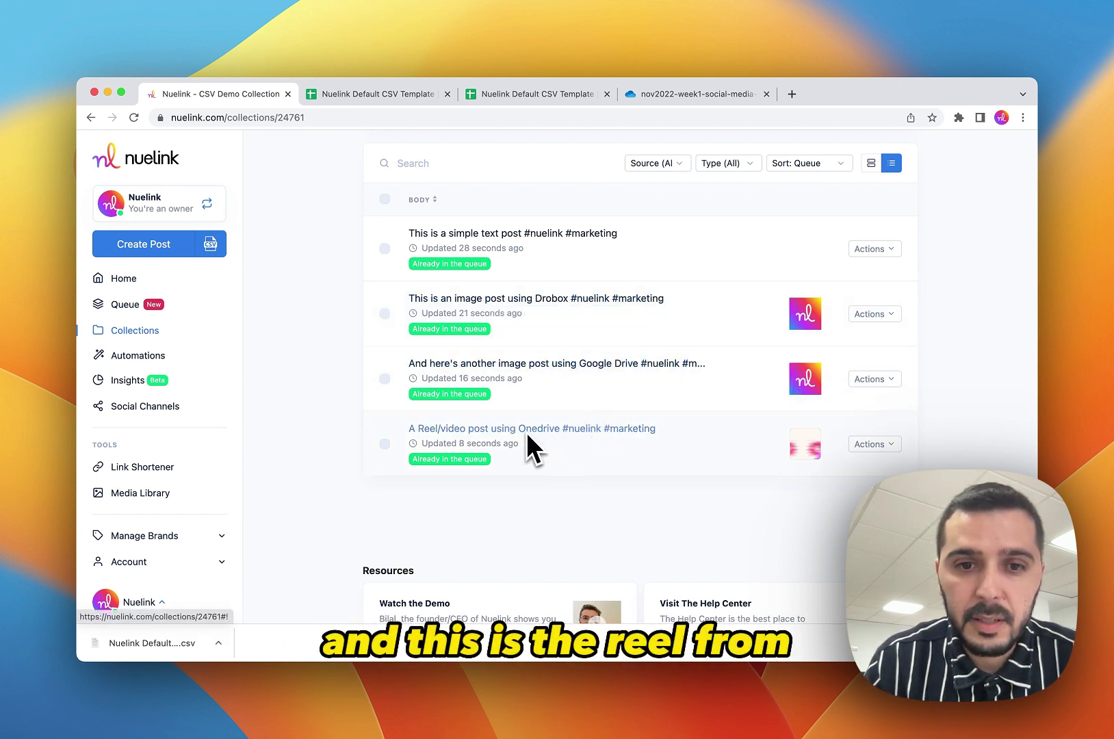
scroll(526, 432, down, 3)
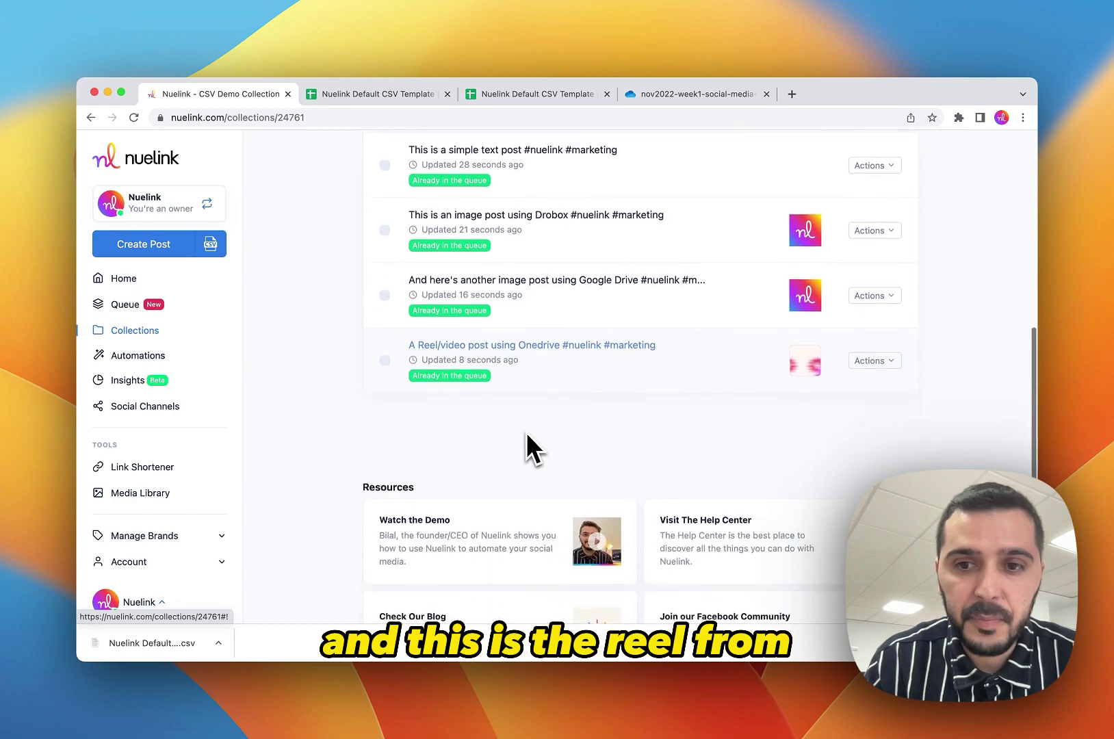
click(488, 339)
click(406, 534)
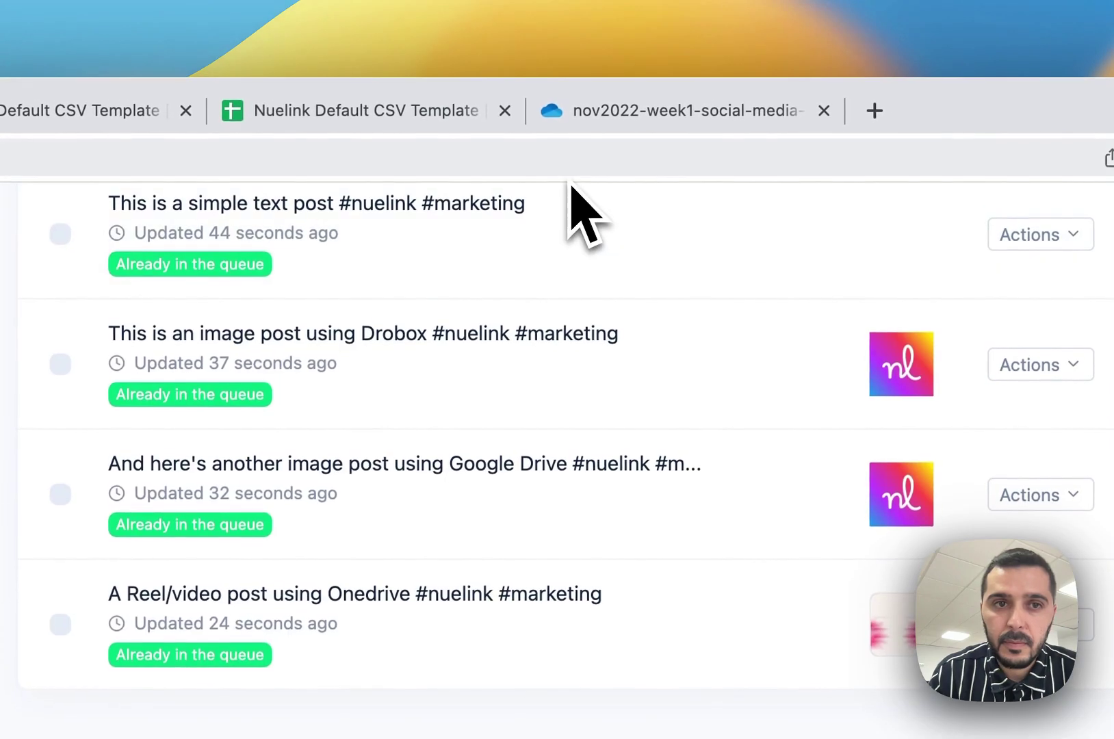
Step: Refresh the collection again and browse the slides in the preview of the Onedrive carousel post
key(super+r)
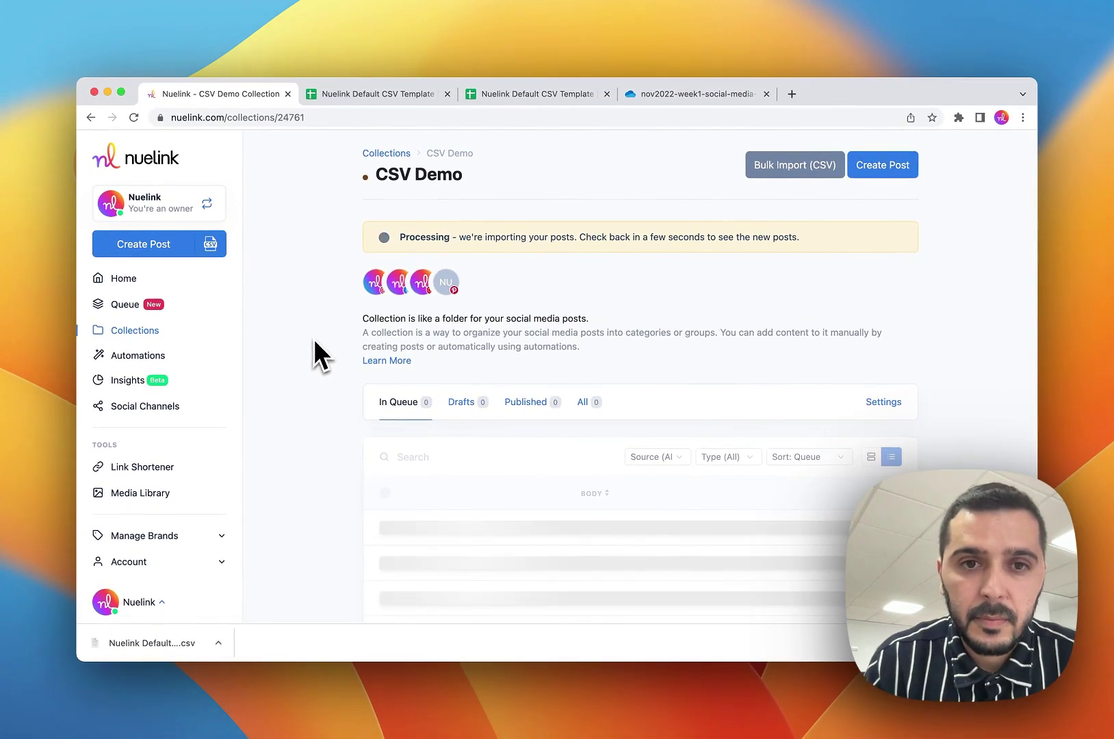
scroll(315, 340, down, 3)
scroll(315, 340, down, 5)
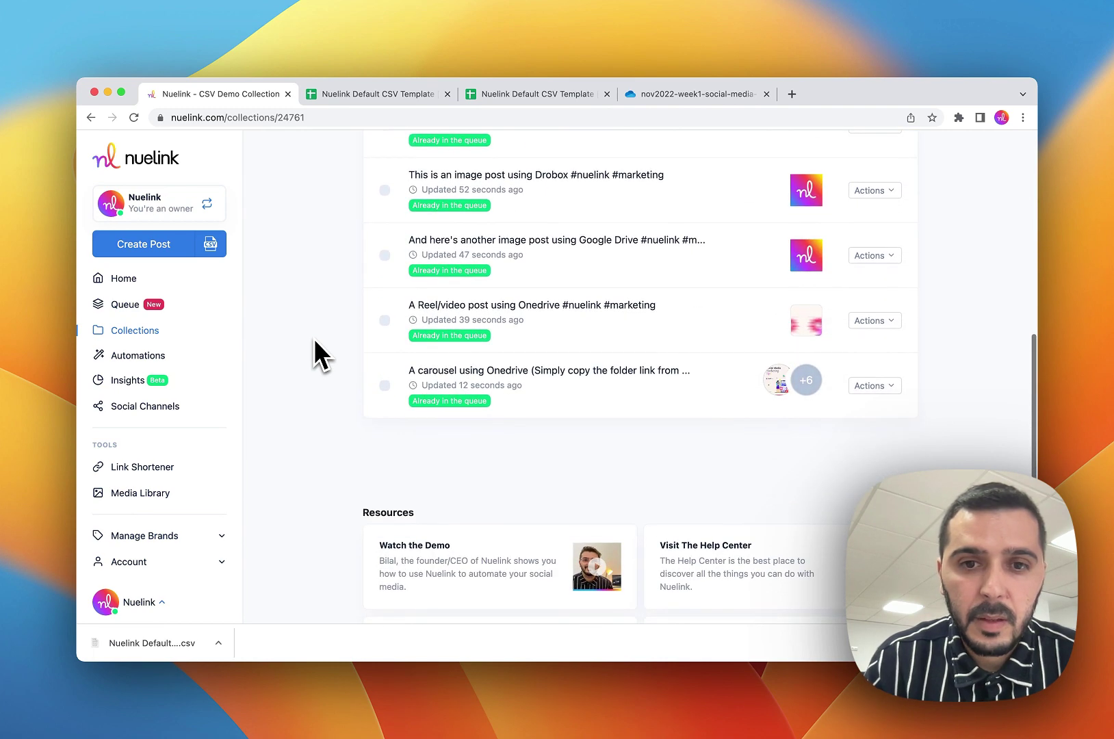
click(619, 373)
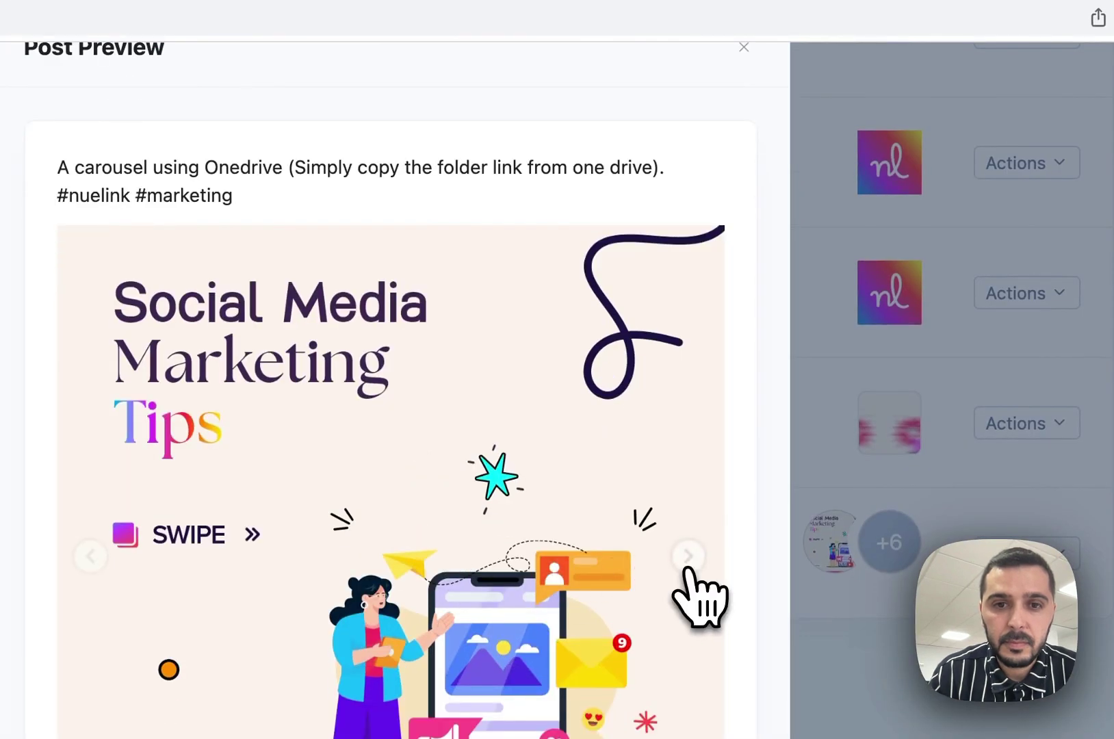
click(688, 567)
click(687, 567)
click(687, 567)
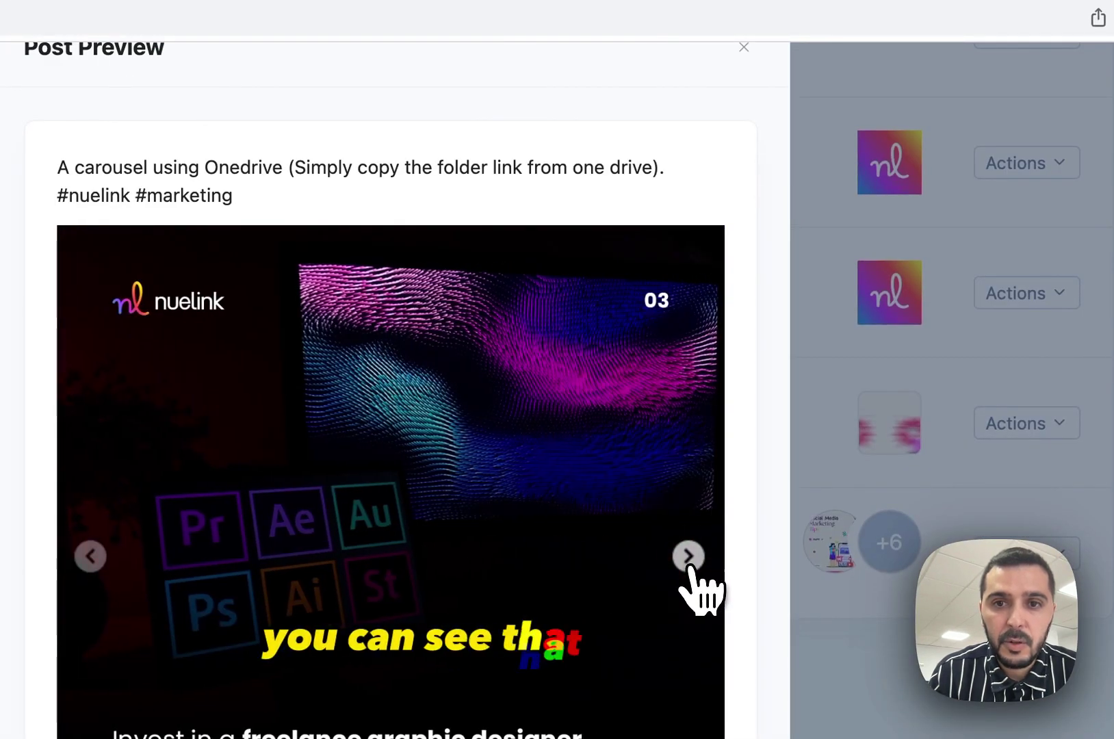
click(687, 557)
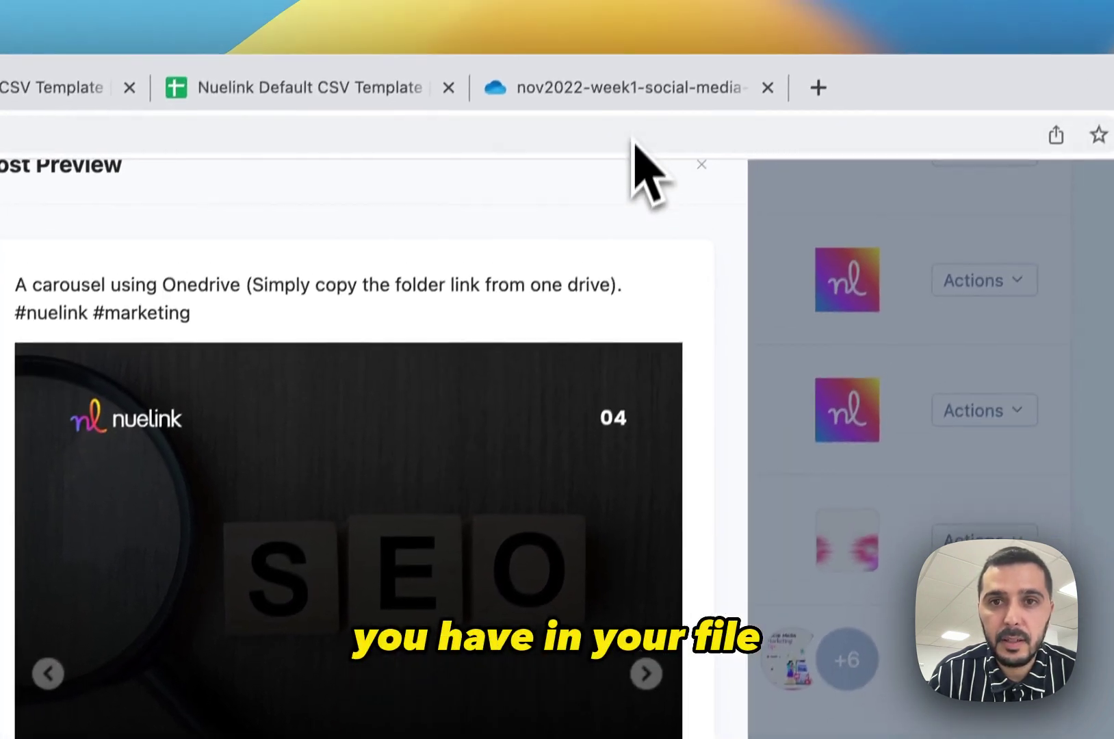
Step: View the slide order in the production folder on OneDrive, then return to Nuelink and close the carousel preview
click(639, 109)
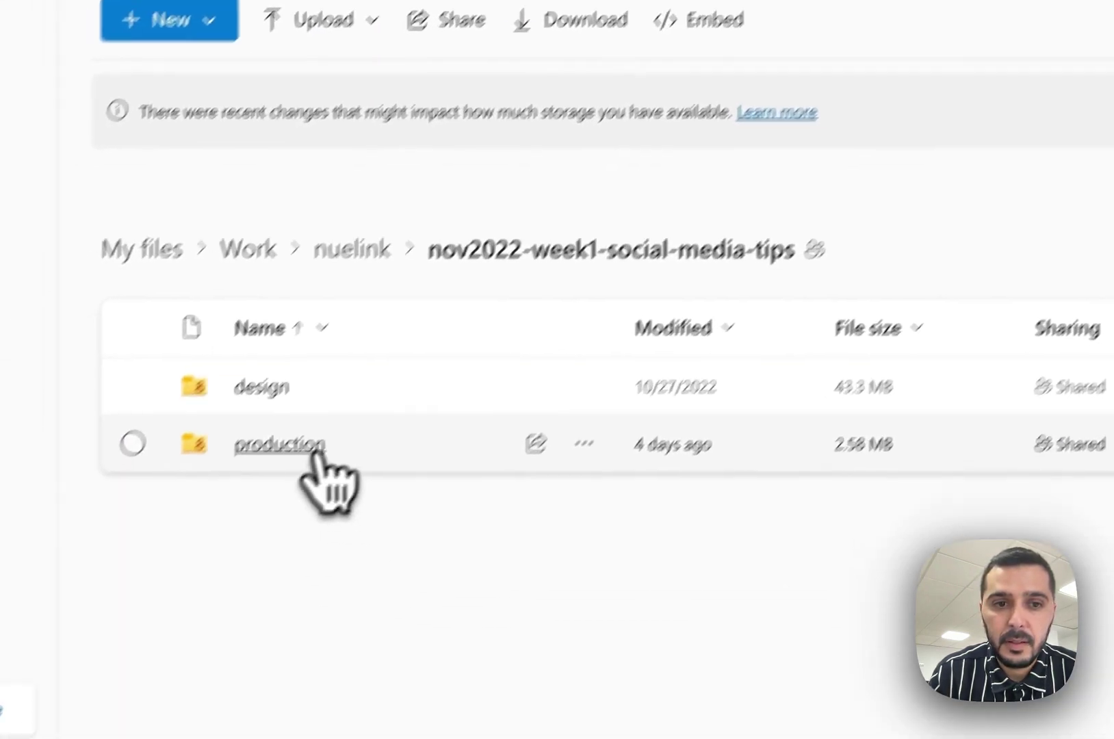
click(316, 453)
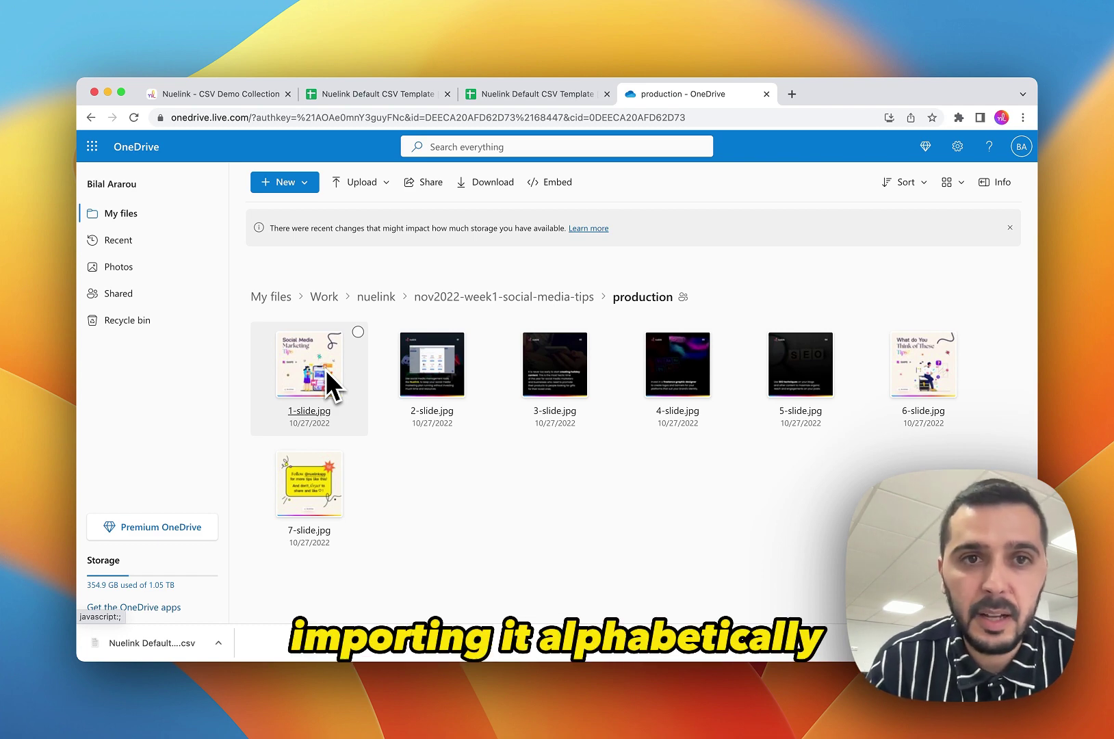
click(266, 102)
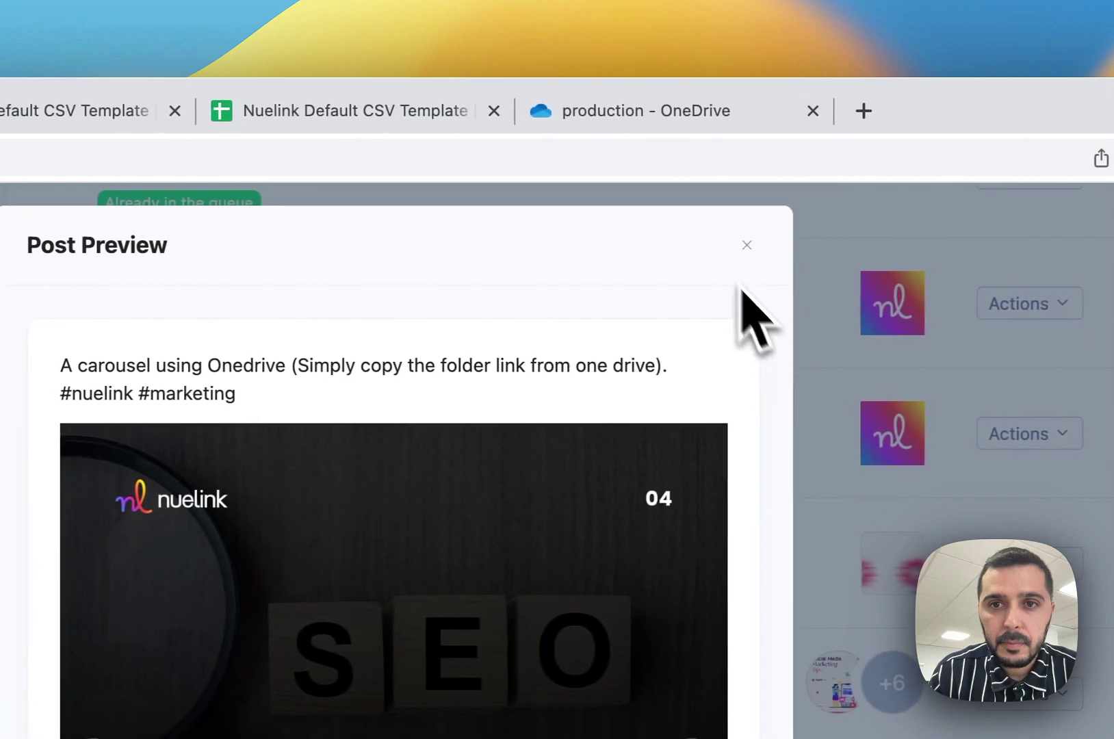
click(747, 245)
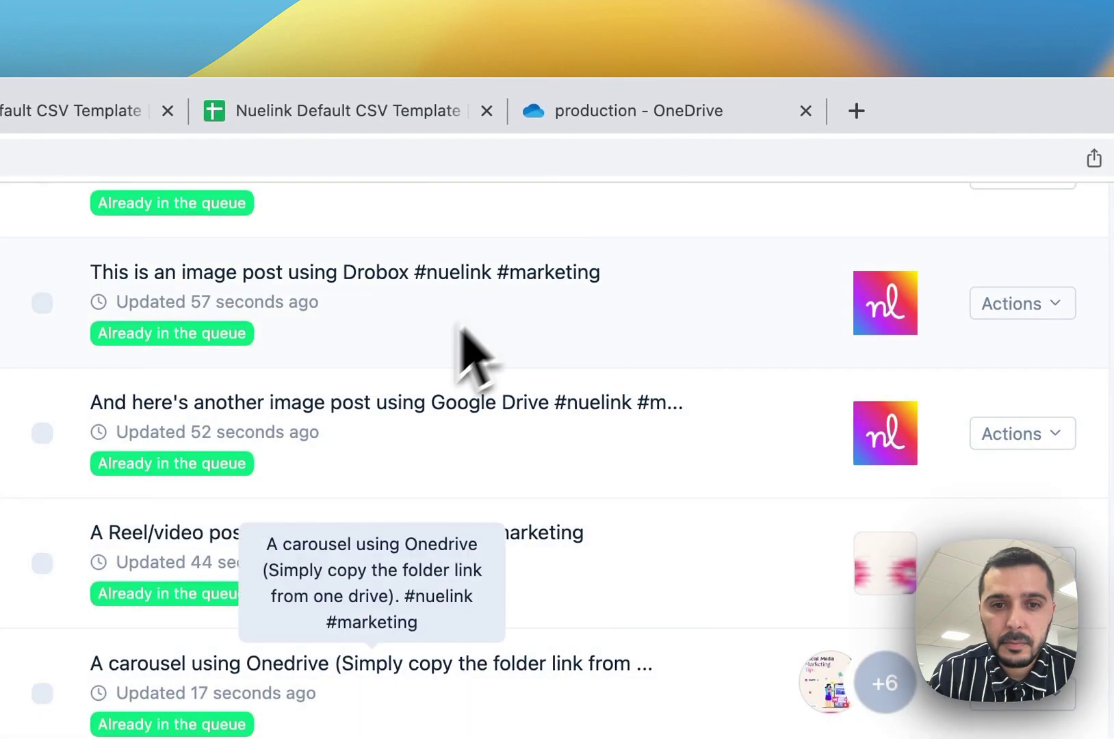
Step: Reload the CSV Demo collection and compare its queued posts with the rows of the template spreadsheet
scroll(438, 376, up, 5)
click(476, 157)
key(Return)
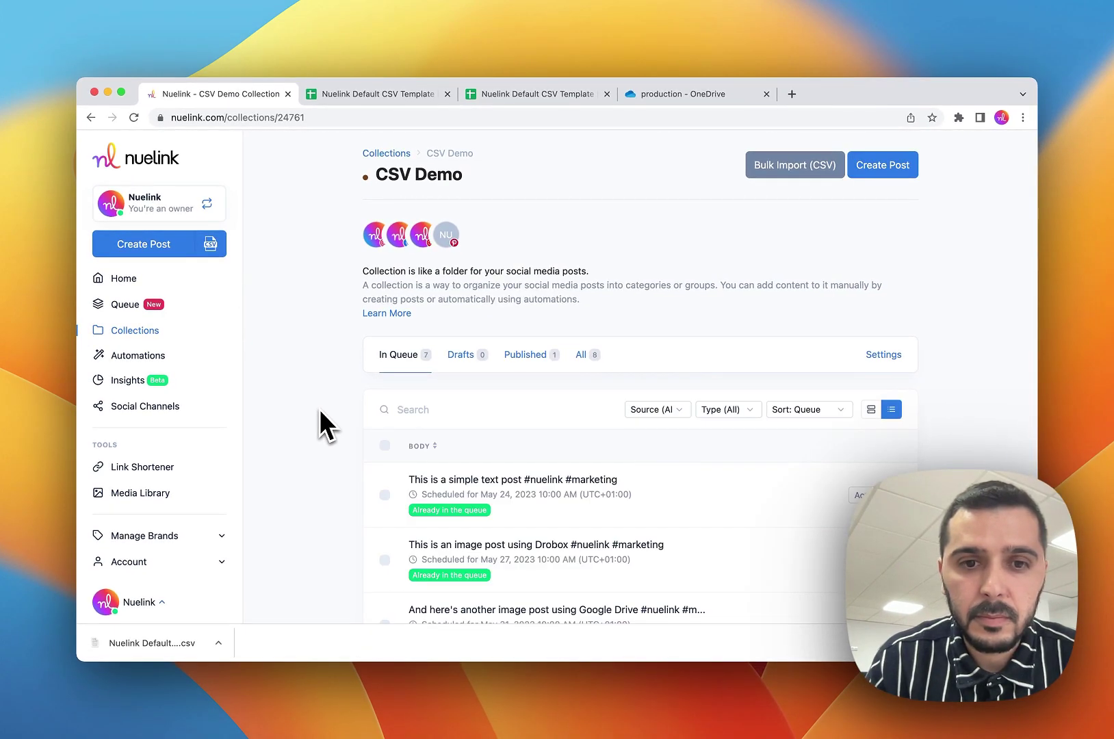
scroll(319, 408, down, 5)
scroll(319, 409, up, 5)
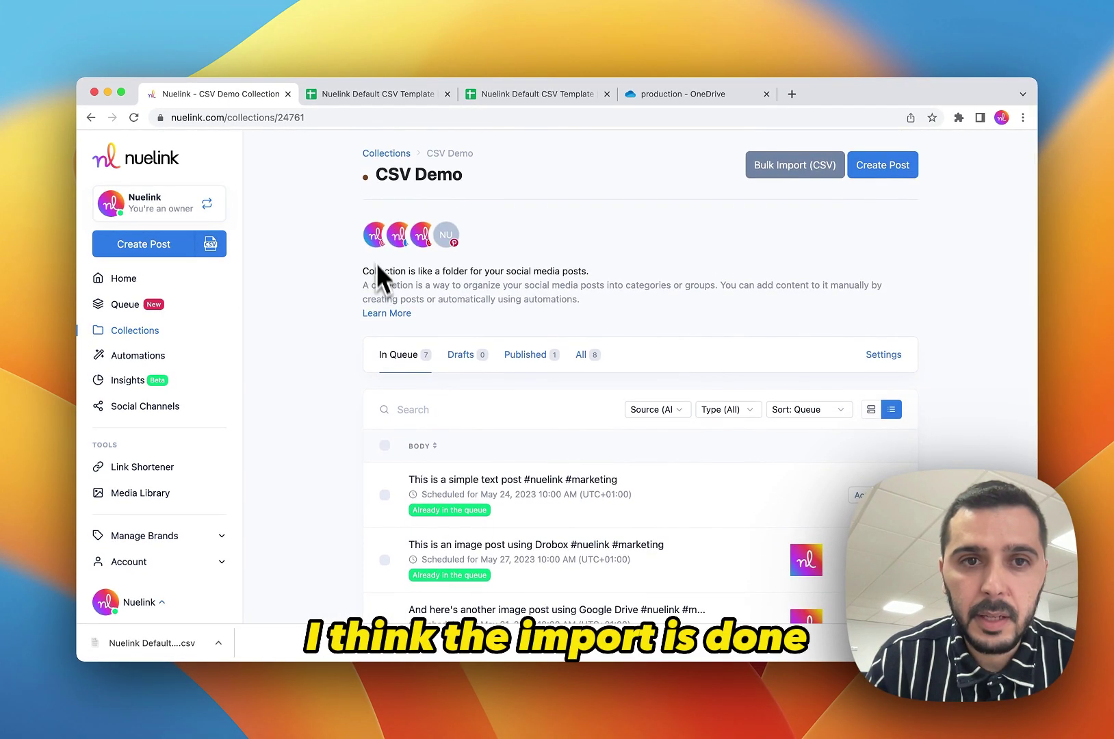
scroll(332, 315, down, 10)
scroll(316, 339, up, 2)
scroll(314, 323, up, 1)
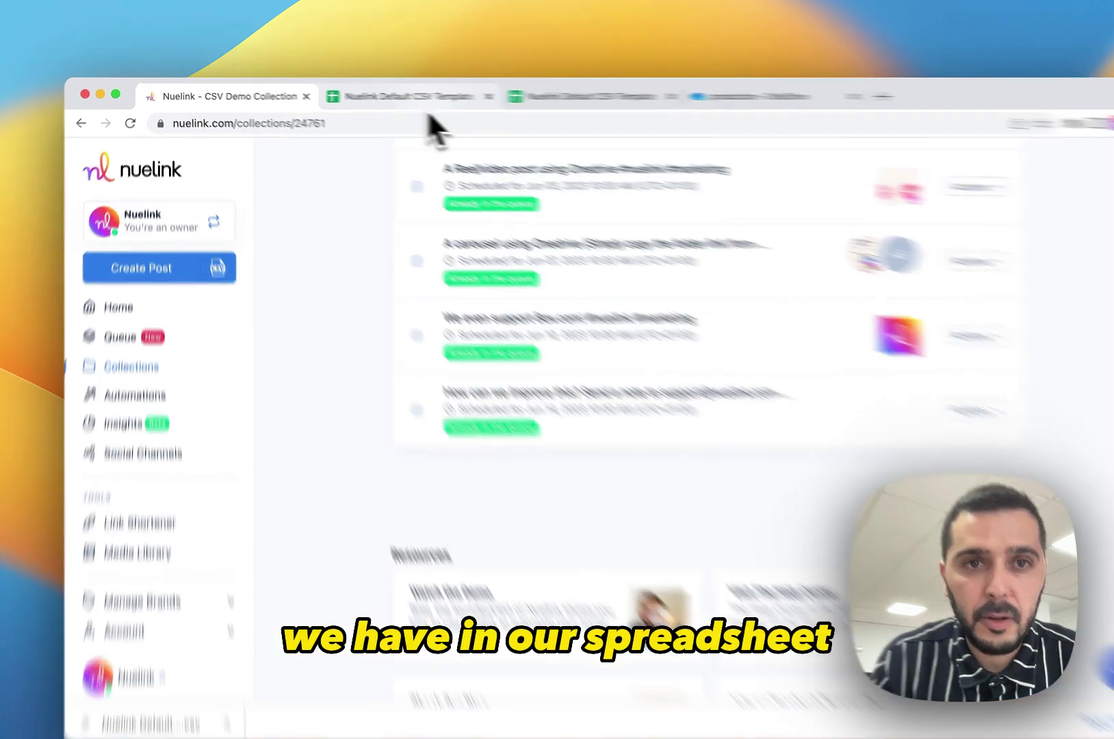
click(409, 96)
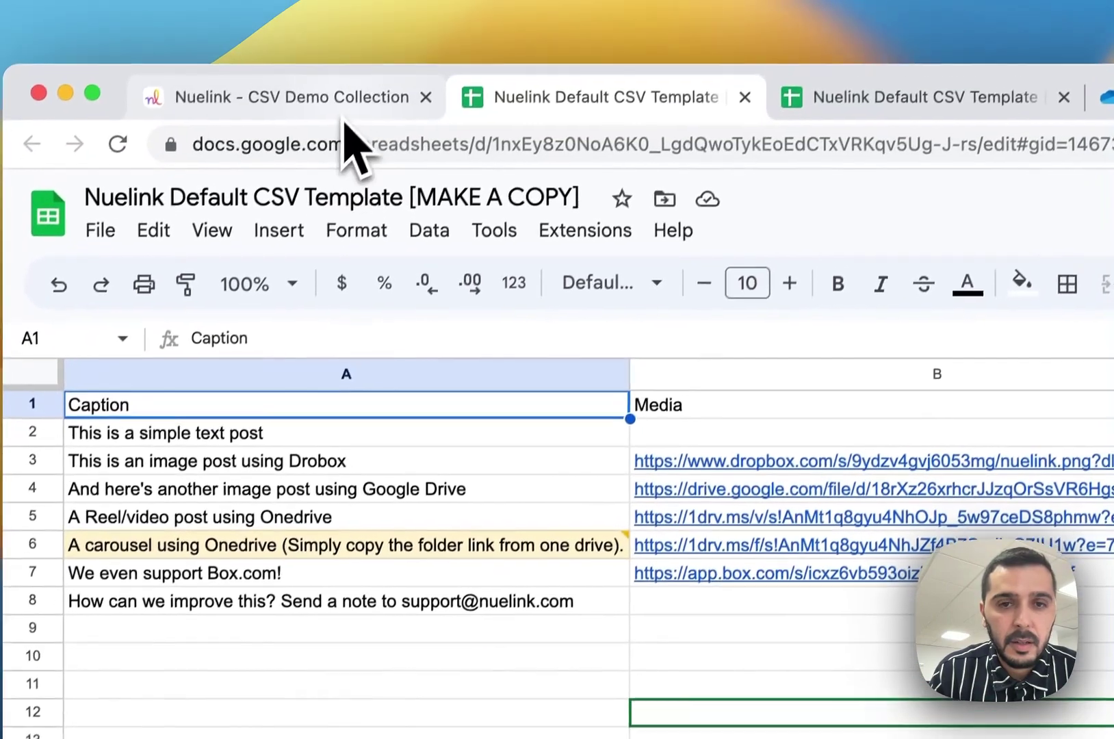
click(397, 8)
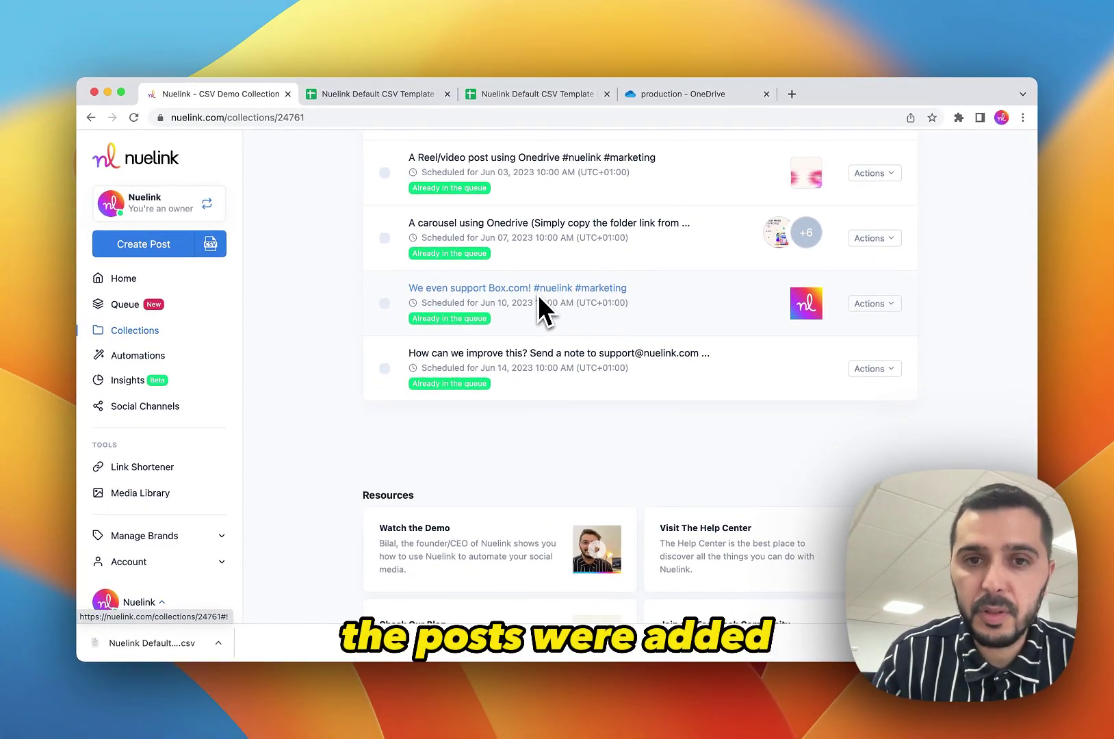
Step: Open the Onedrive Reel/video post for editing, review its caption and Instagram feed option, and close it without saving
scroll(755, 329, up, 1)
click(875, 217)
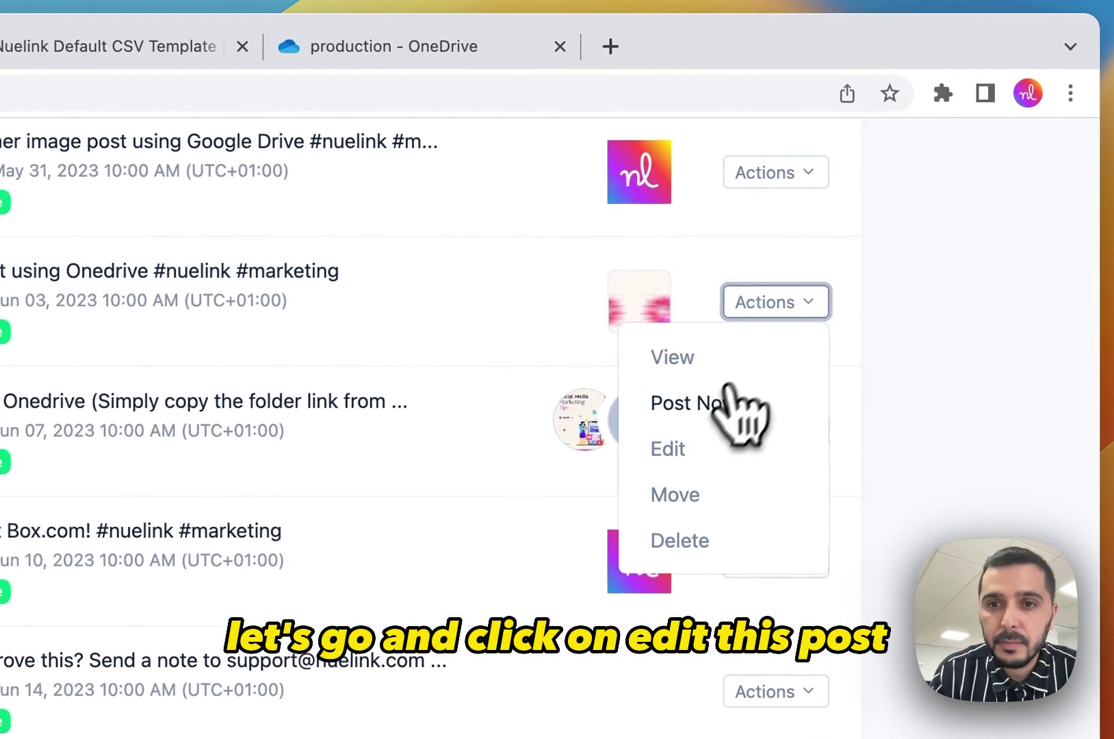
click(682, 441)
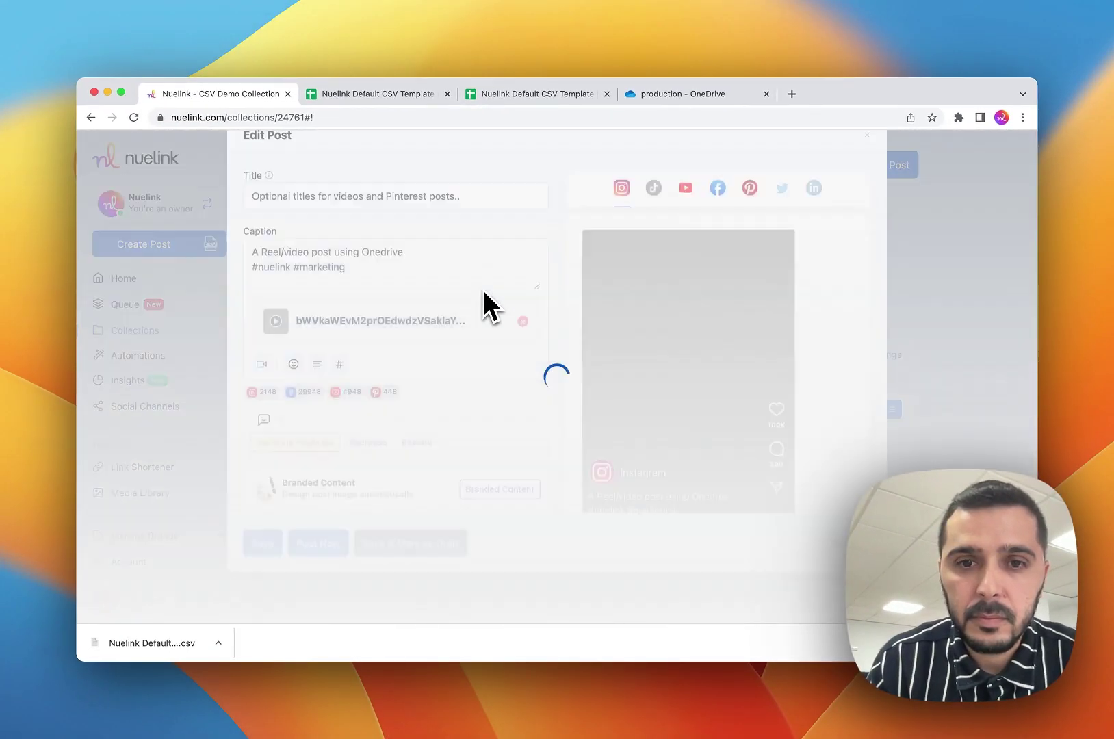
scroll(425, 399, down, 5)
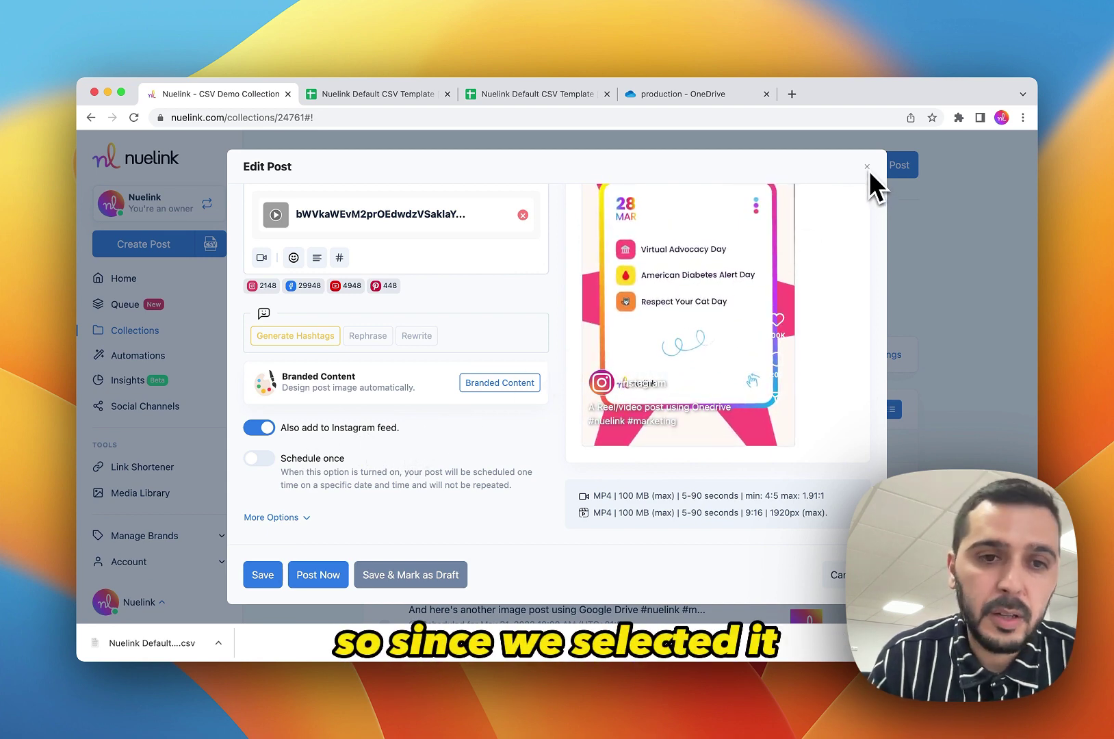
scroll(539, 286, up, 10)
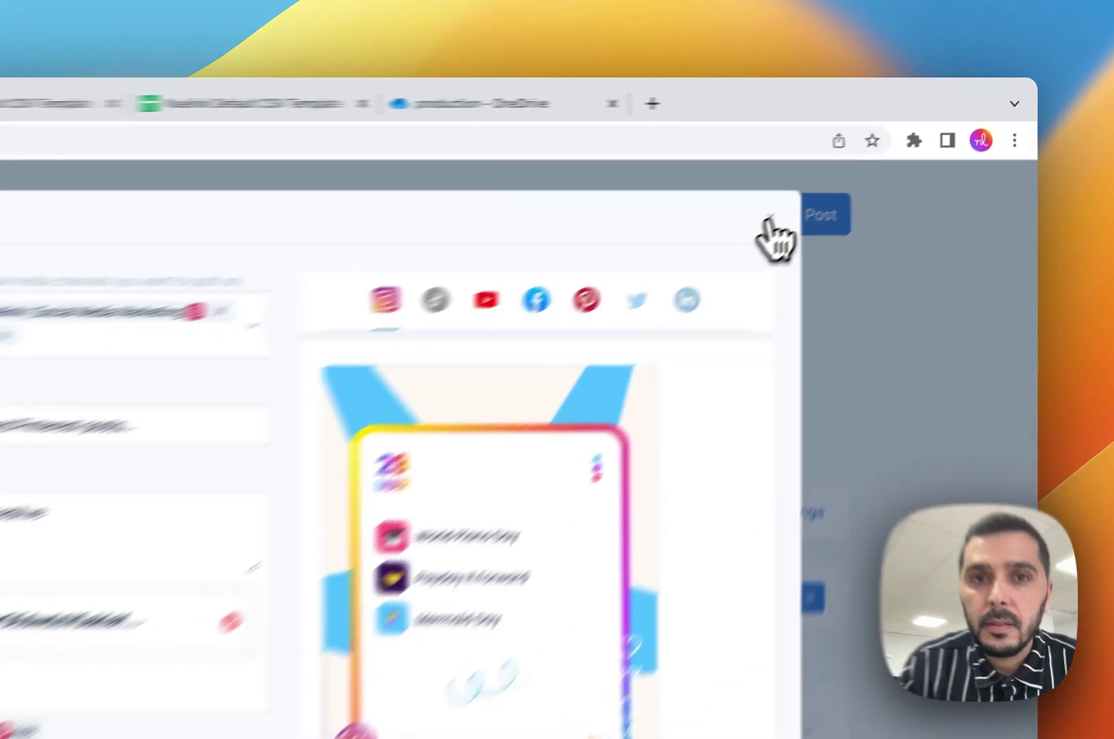
click(769, 223)
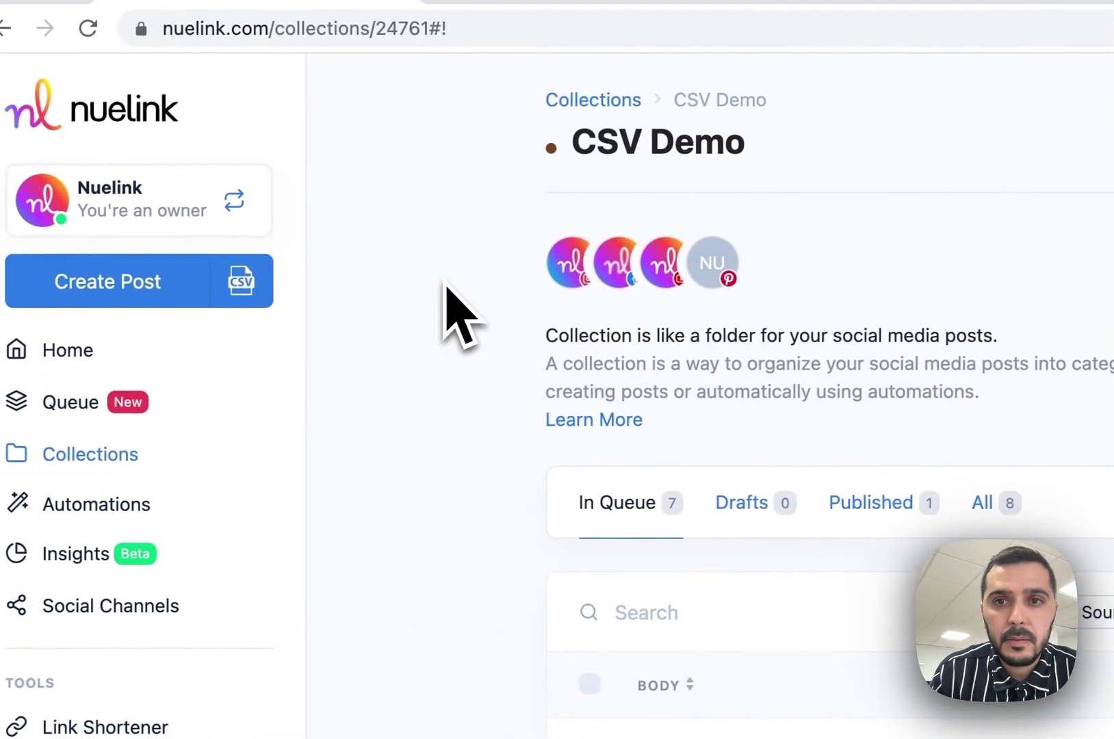
Step: Open Gmail in a new tab and highlight the added-posts line in Nuelink's import summary email
scroll(505, 478, down, 12)
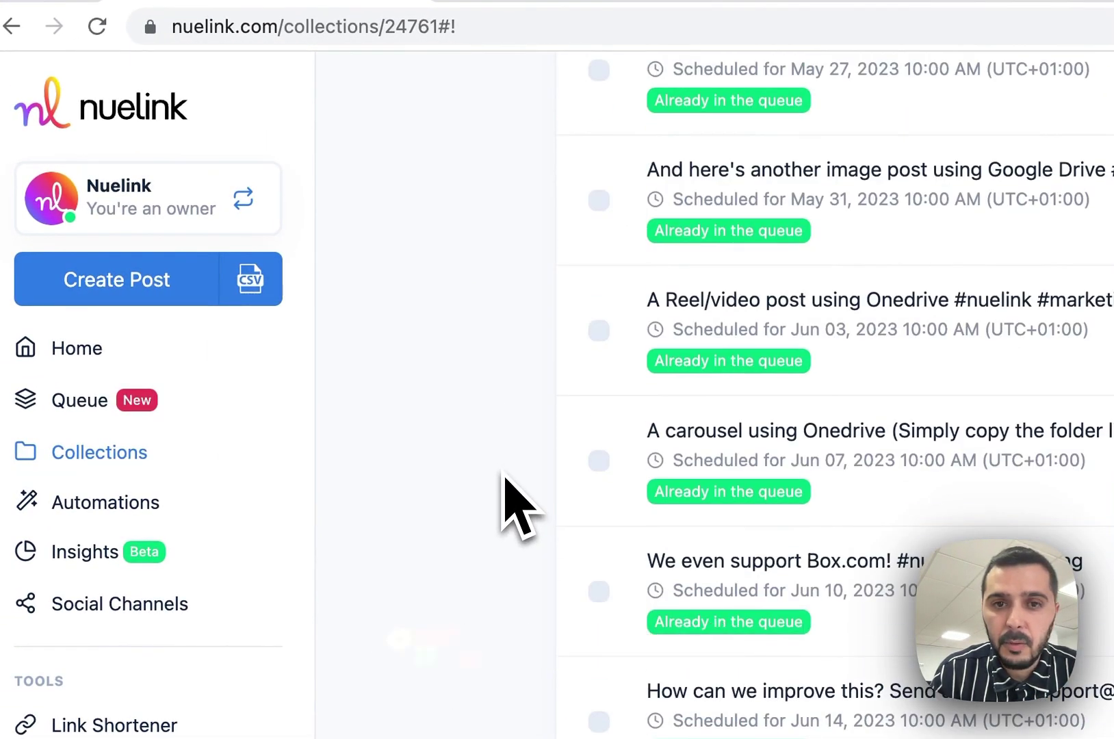
scroll(505, 477, up, 10)
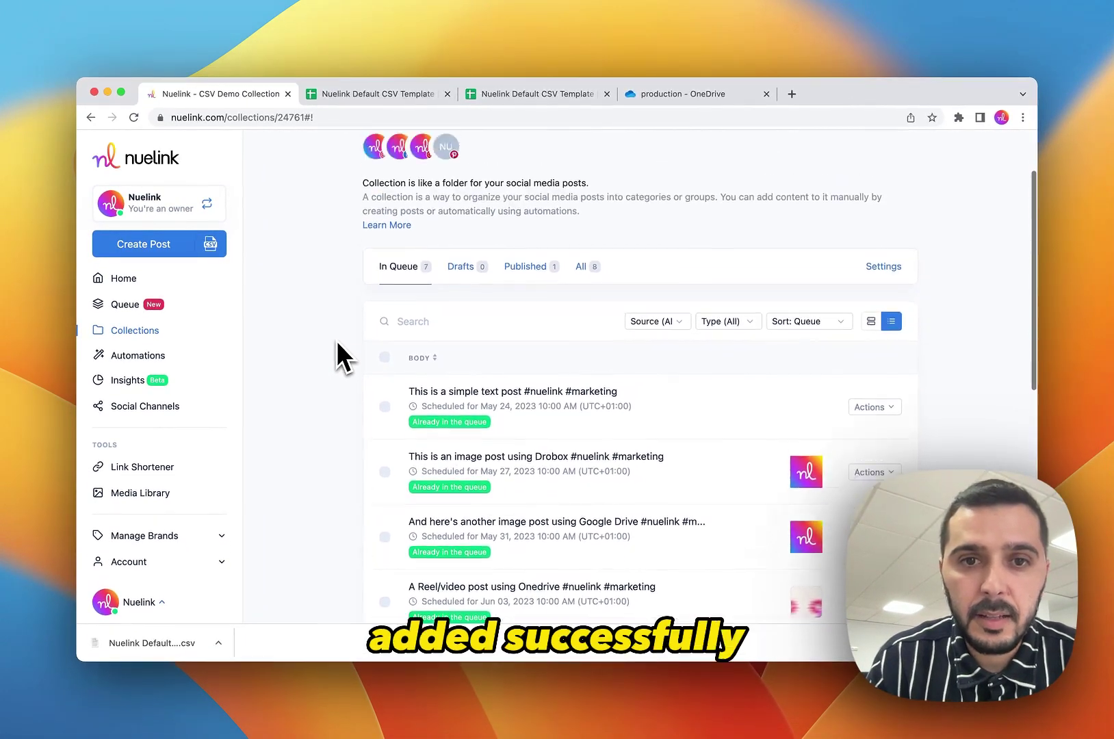
scroll(336, 341, up, 2)
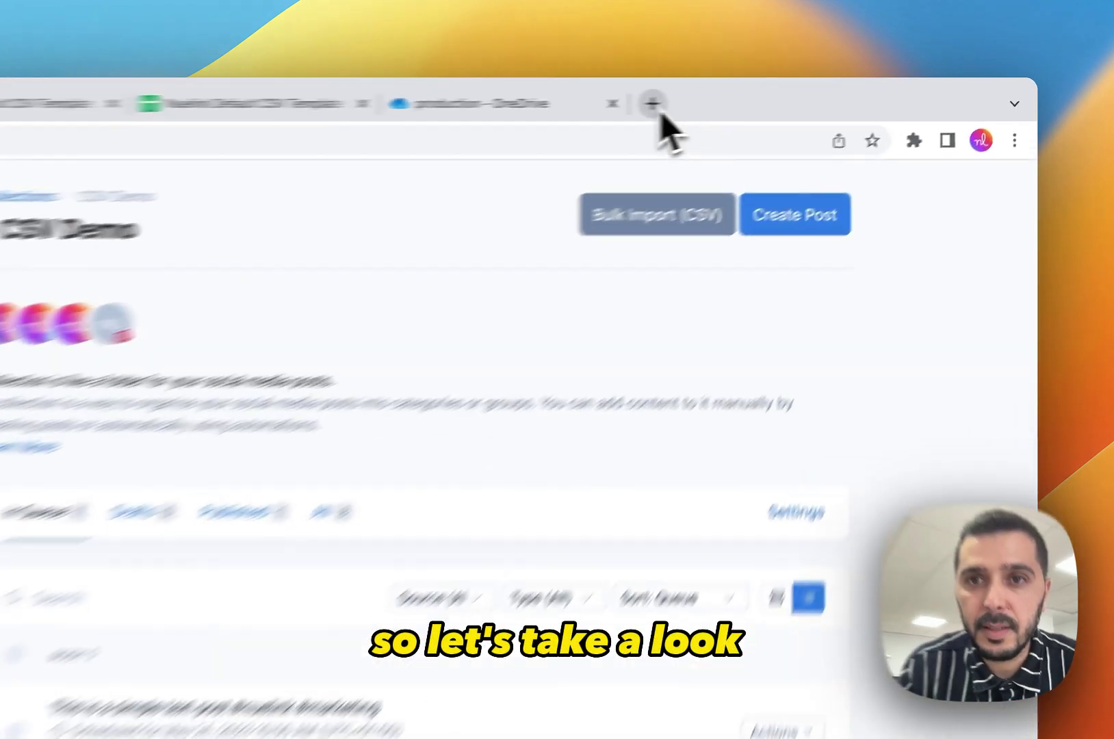
click(792, 94)
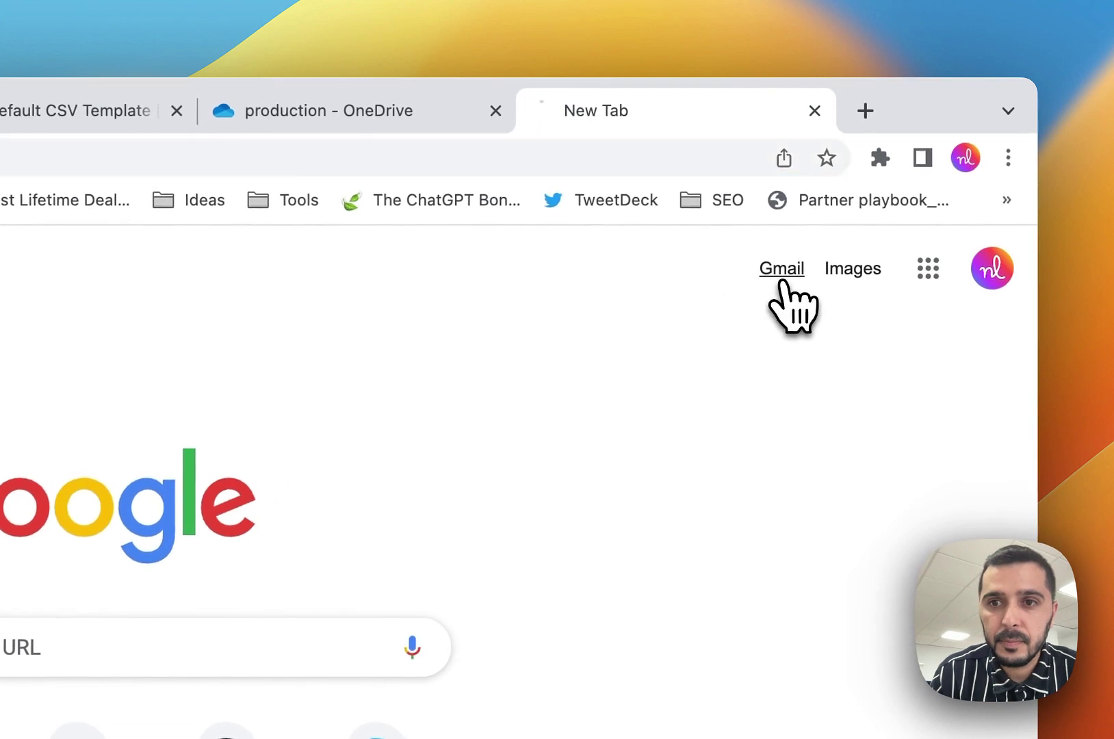
click(783, 270)
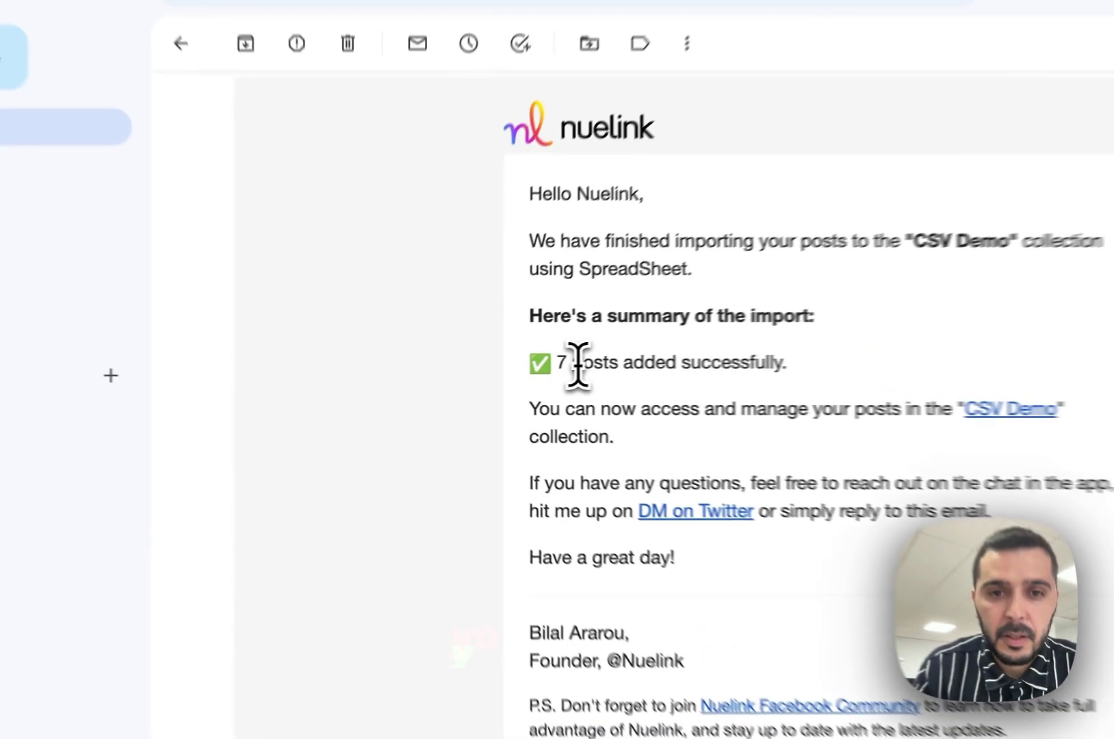
triple_click(492, 373)
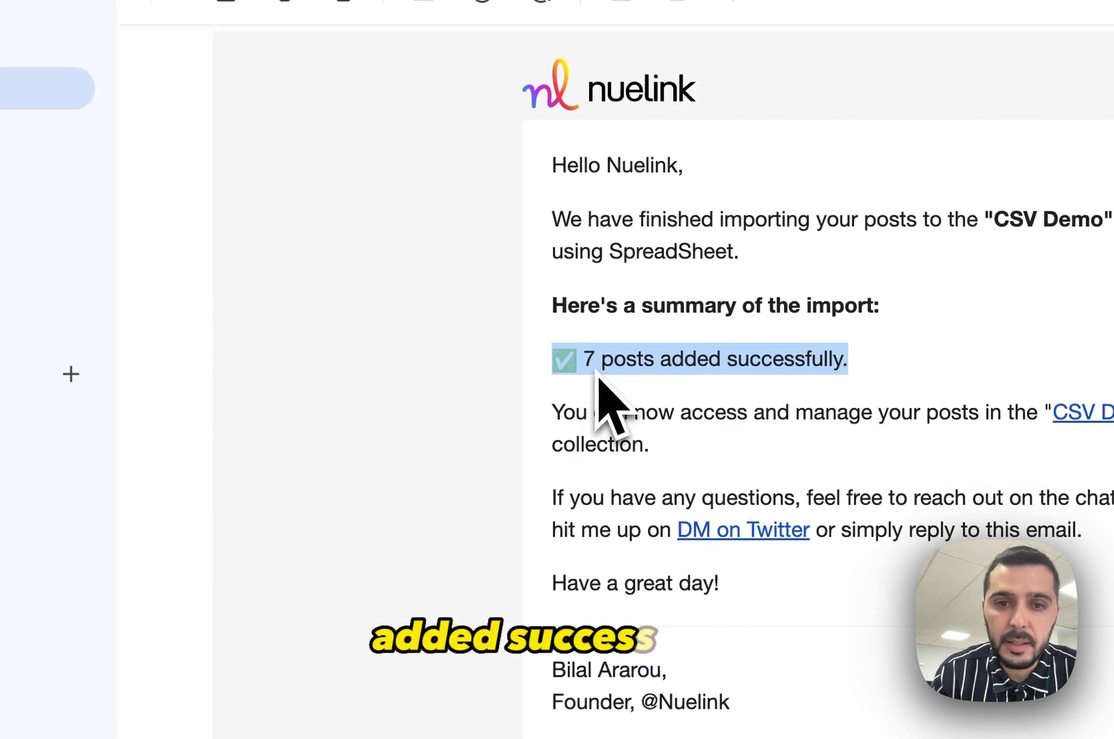